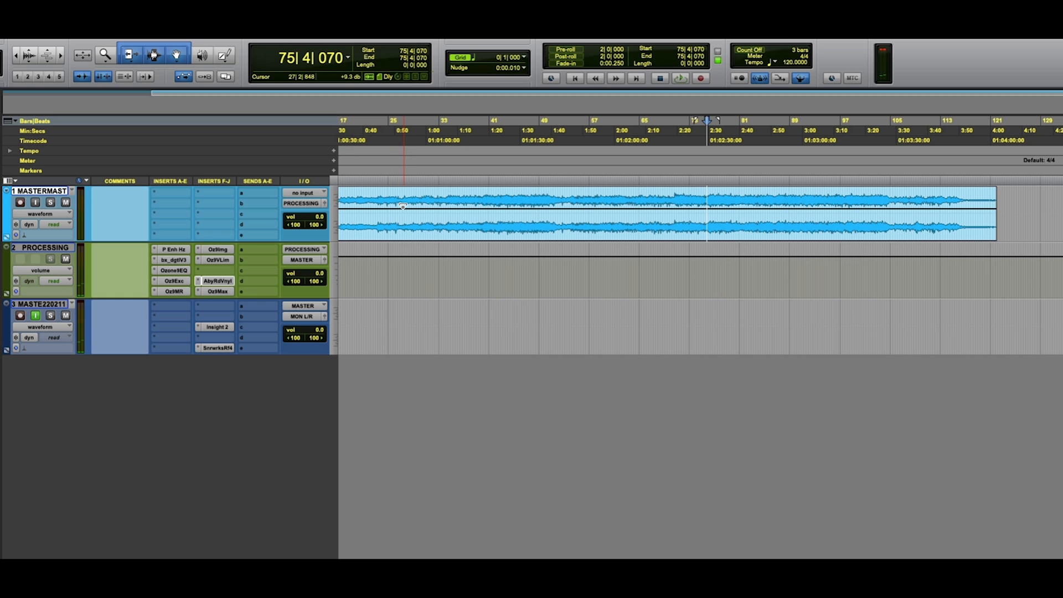
Open the Insight 2 loudness meter on the third track and the Precision Enhancer Hz on the PROCESSING track, moving their windows clear of the inserts.
{"action": "left_click", "coordinate": [219, 327]}
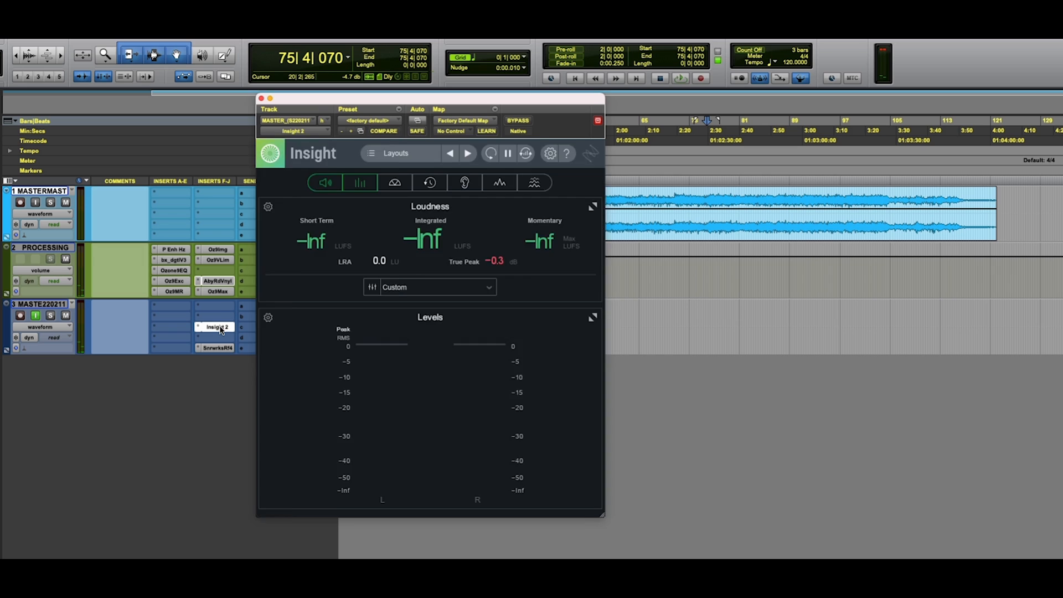
{"action": "left_click_drag", "start_coordinate": [346, 110], "coordinate": [655, 249]}
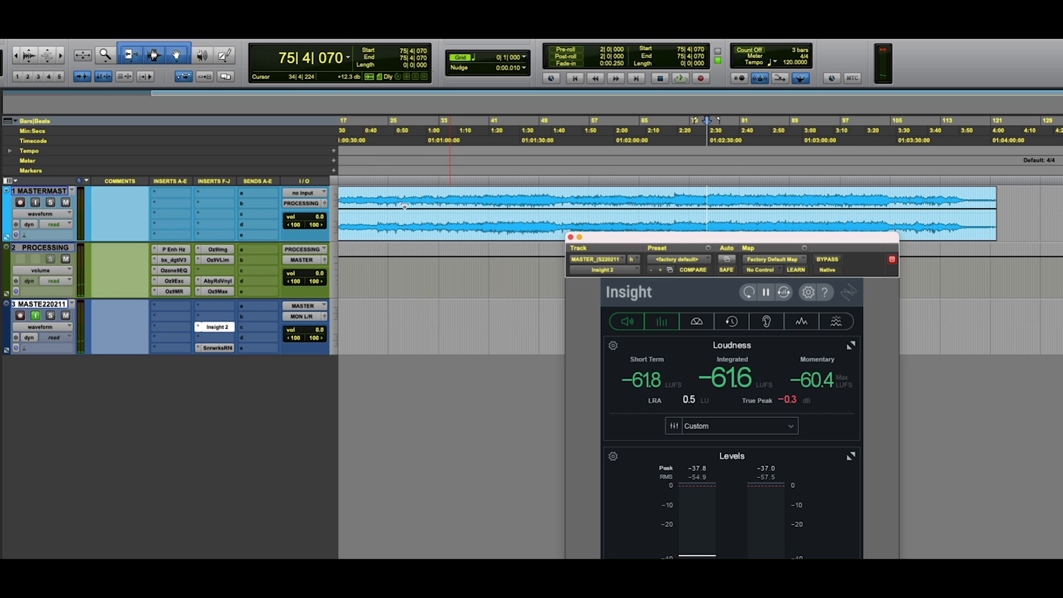
{"action": "left_click", "coordinate": [176, 250]}
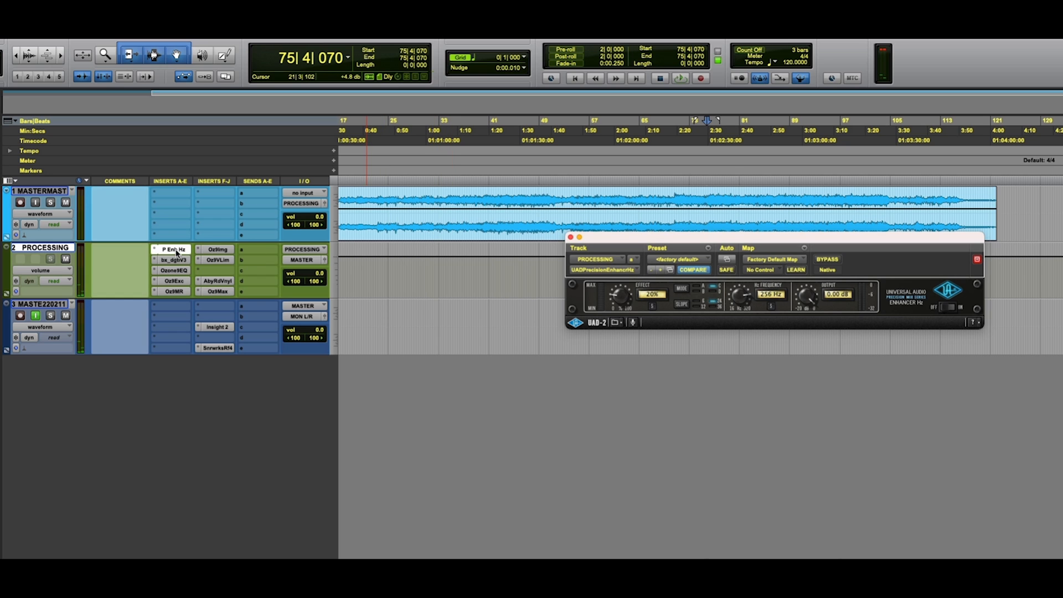
{"action": "left_click_drag", "start_coordinate": [620, 240], "coordinate": [489, 277]}
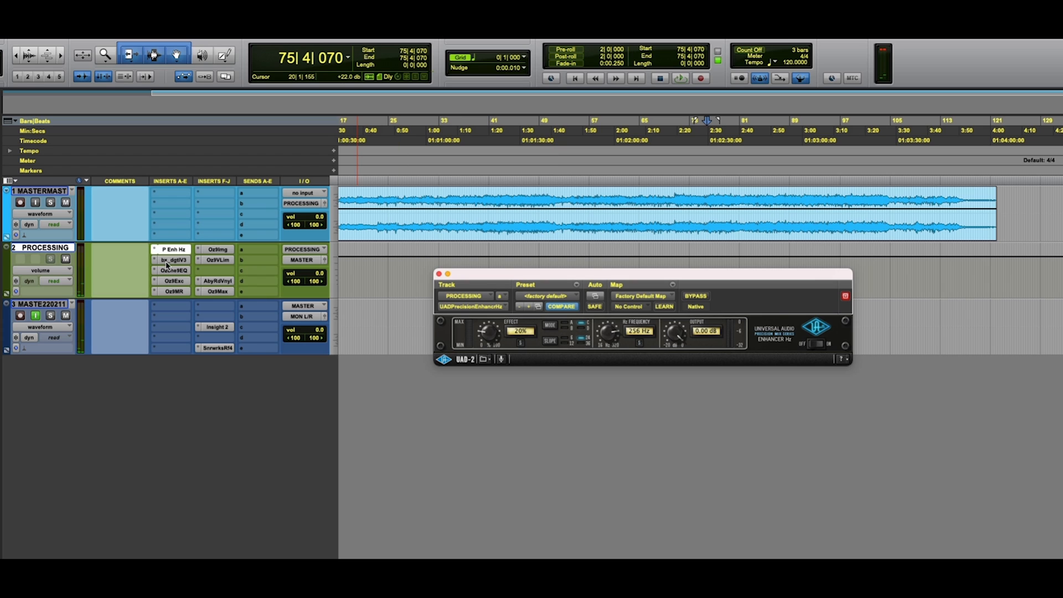
{"action": "left_click_drag", "start_coordinate": [547, 278], "coordinate": [469, 303]}
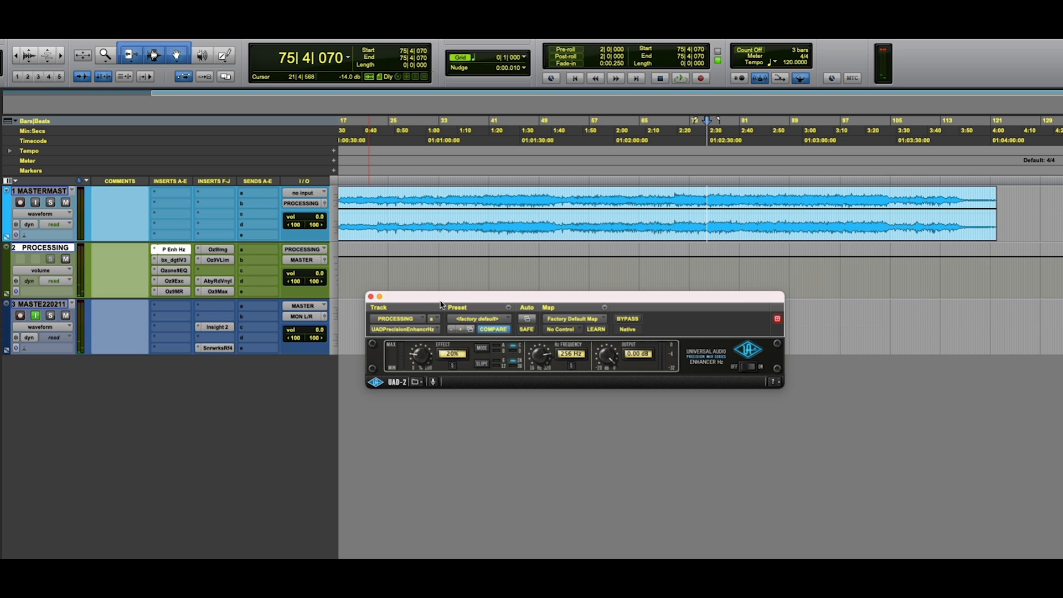
Review the bx_digital V3 equalizer on the PROCESSING track, briefly revisiting the Precision Enhancer Hz, and close both plug-ins.
{"action": "left_click", "coordinate": [177, 263]}
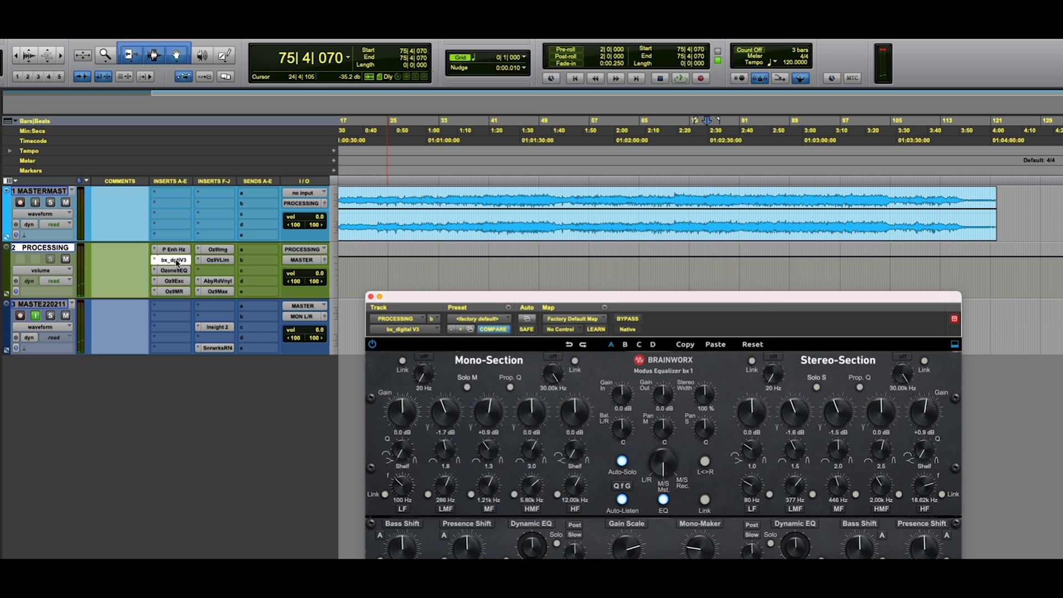
{"action": "left_click_drag", "start_coordinate": [485, 309], "coordinate": [471, 260]}
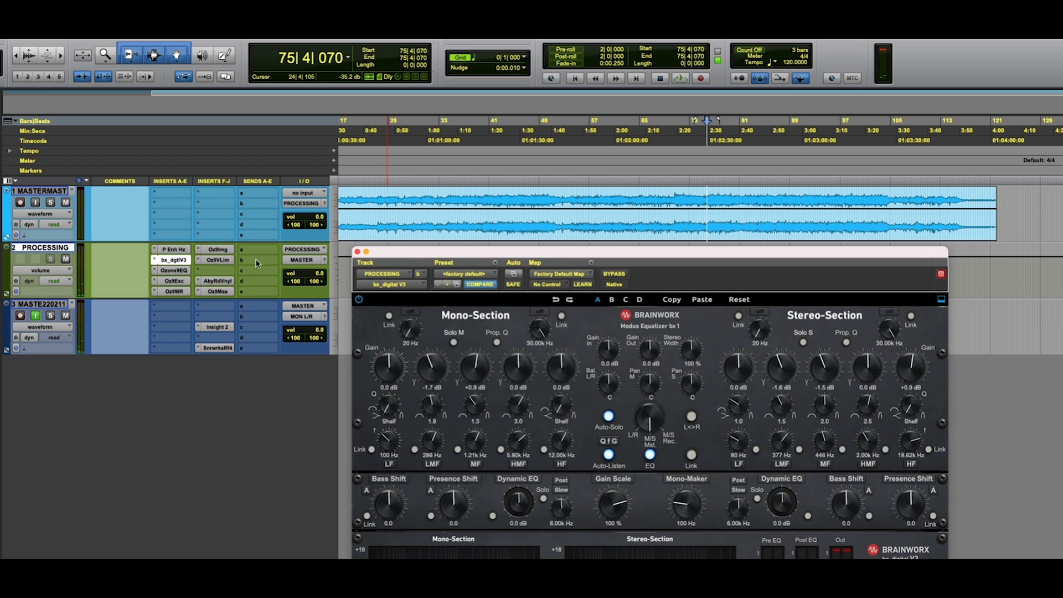
{"action": "left_click", "coordinate": [171, 250]}
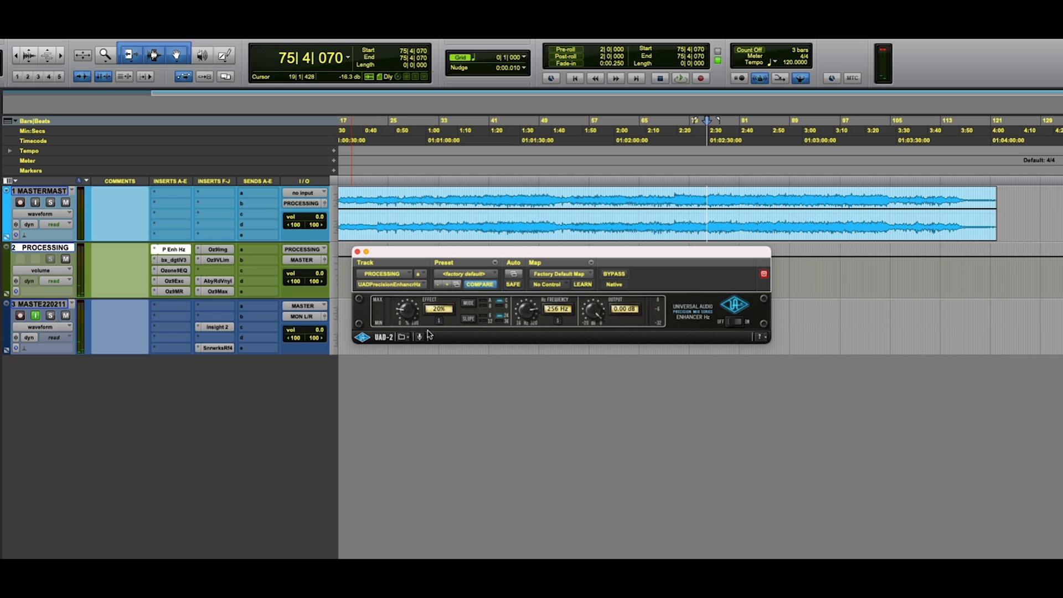
{"action": "left_click", "coordinate": [357, 252]}
{"action": "left_click", "coordinate": [179, 263]}
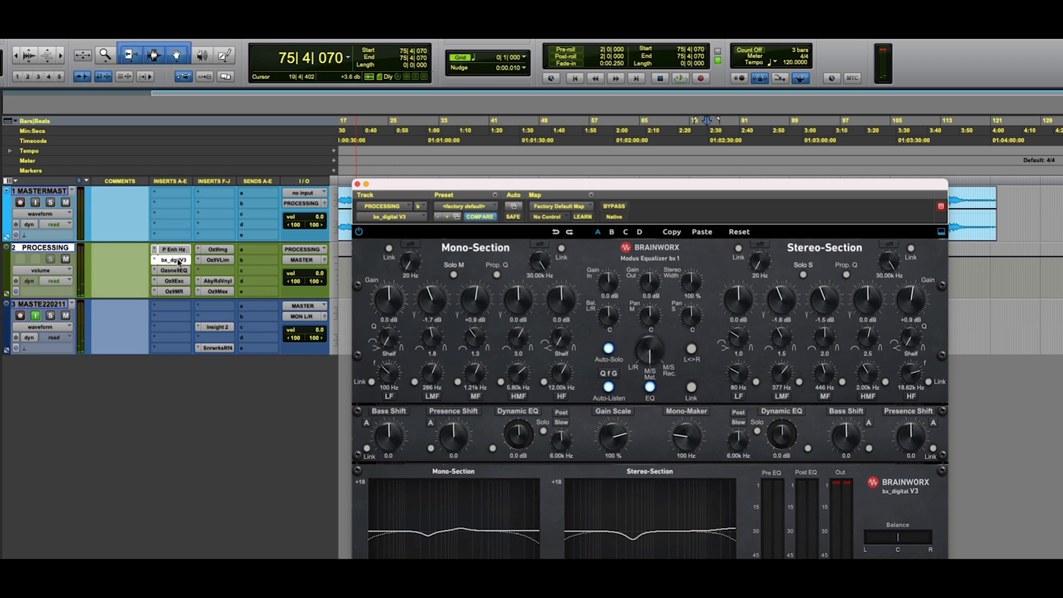
{"action": "left_click_drag", "start_coordinate": [432, 190], "coordinate": [421, 165]}
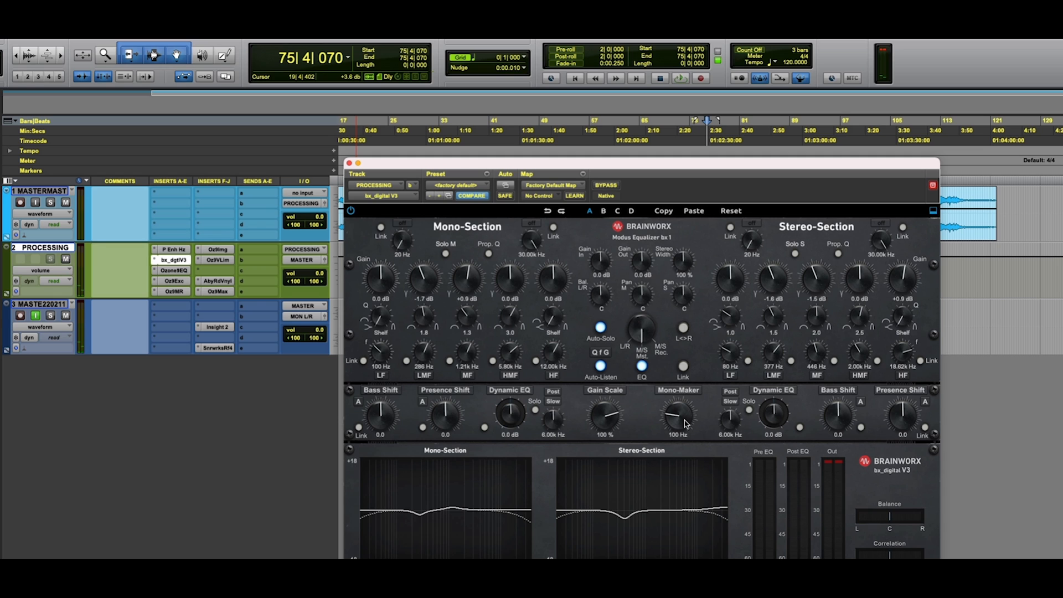
{"action": "left_click", "coordinate": [349, 162]}
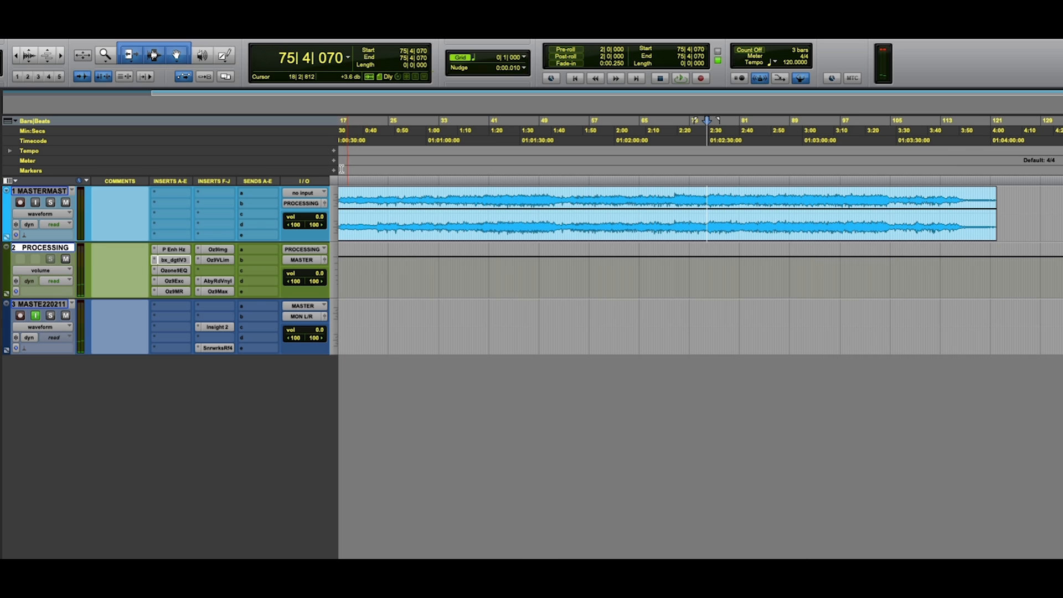
Inspect bell band 3 in the Ozone 9 Equalizer on the PROCESSING track and close the plug-in.
{"action": "left_click", "coordinate": [174, 270]}
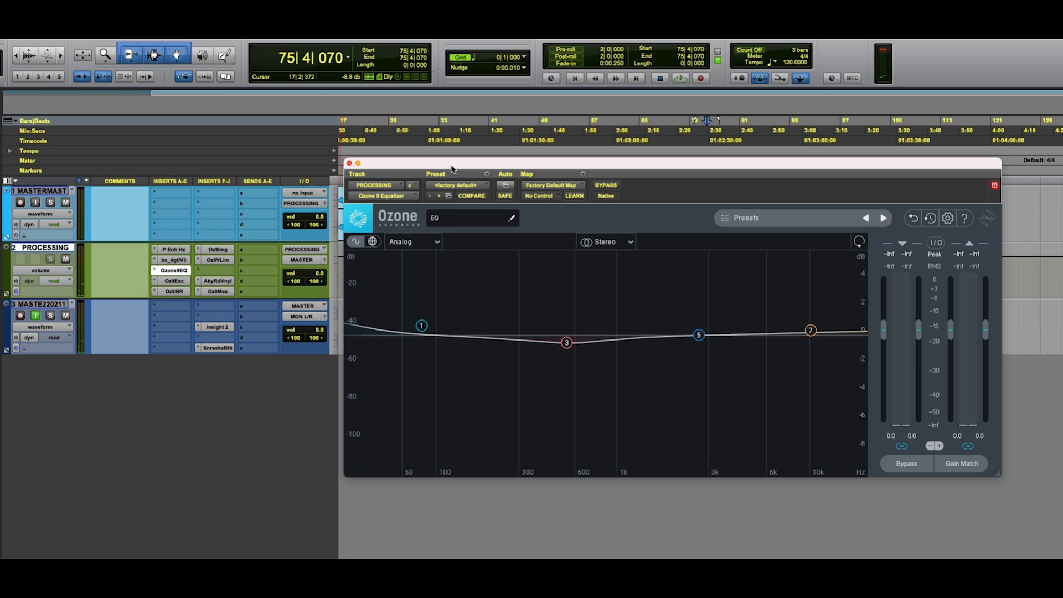
{"action": "left_click", "coordinate": [566, 345]}
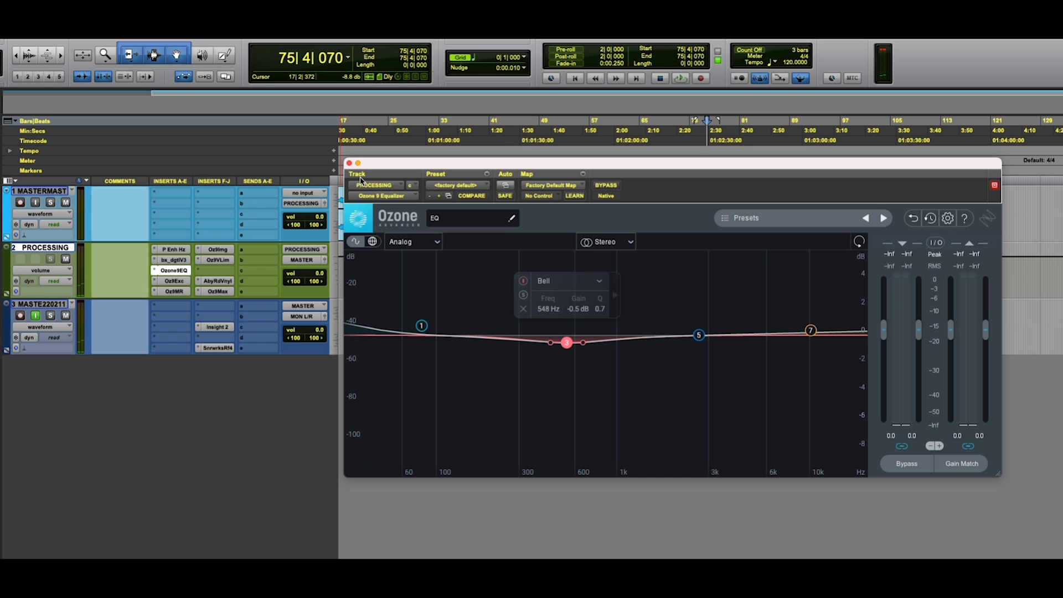
{"action": "left_click", "coordinate": [349, 163]}
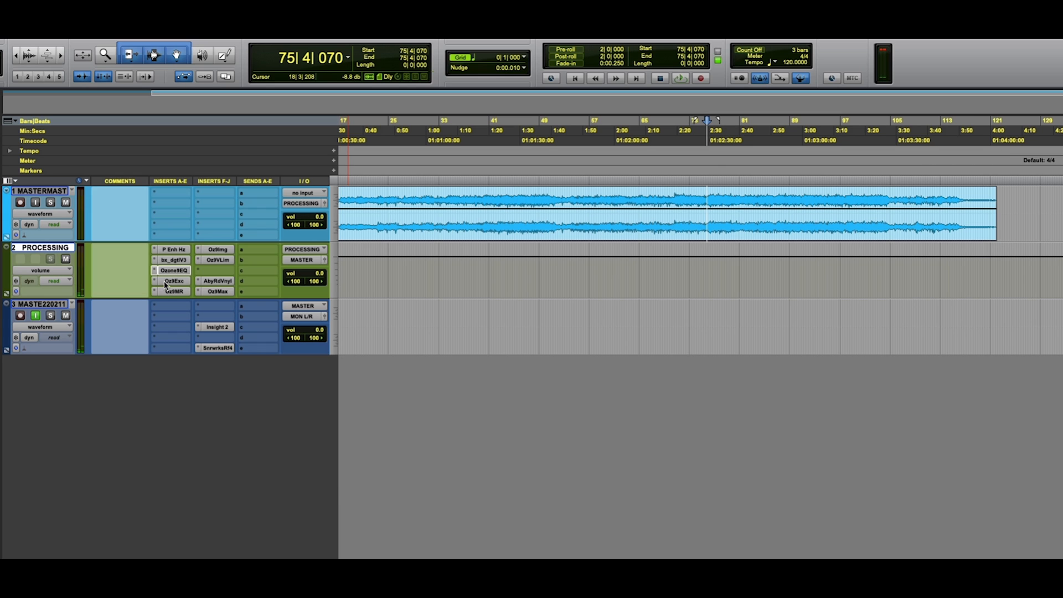
Set the upper band's Mix to 77.8% in the Ozone 9 Exciter on the PROCESSING track and close the plug-in.
{"action": "left_click", "coordinate": [165, 281]}
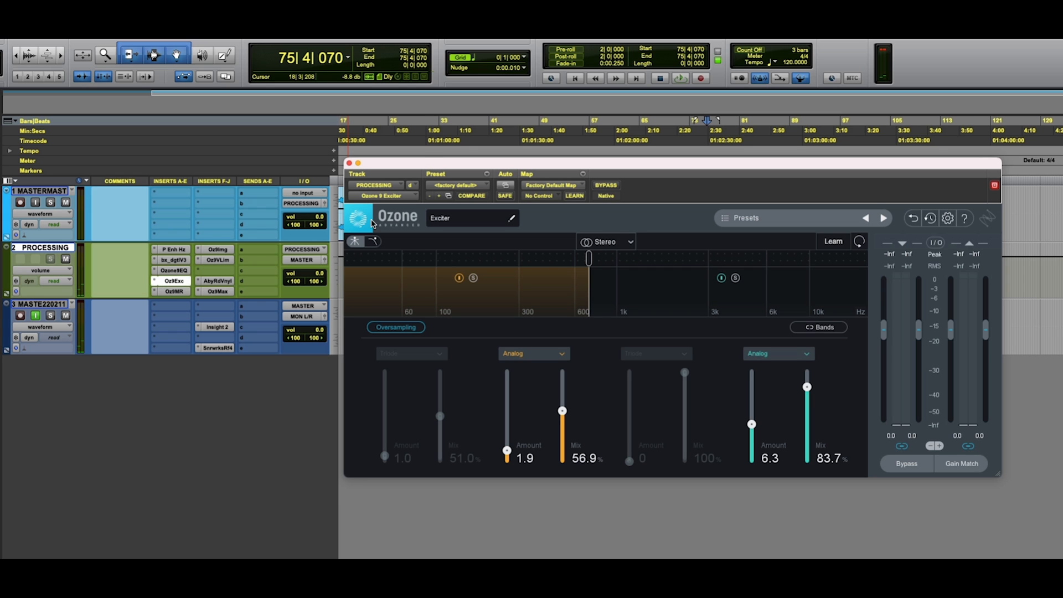
{"action": "left_click_drag", "start_coordinate": [423, 166], "coordinate": [418, 170]}
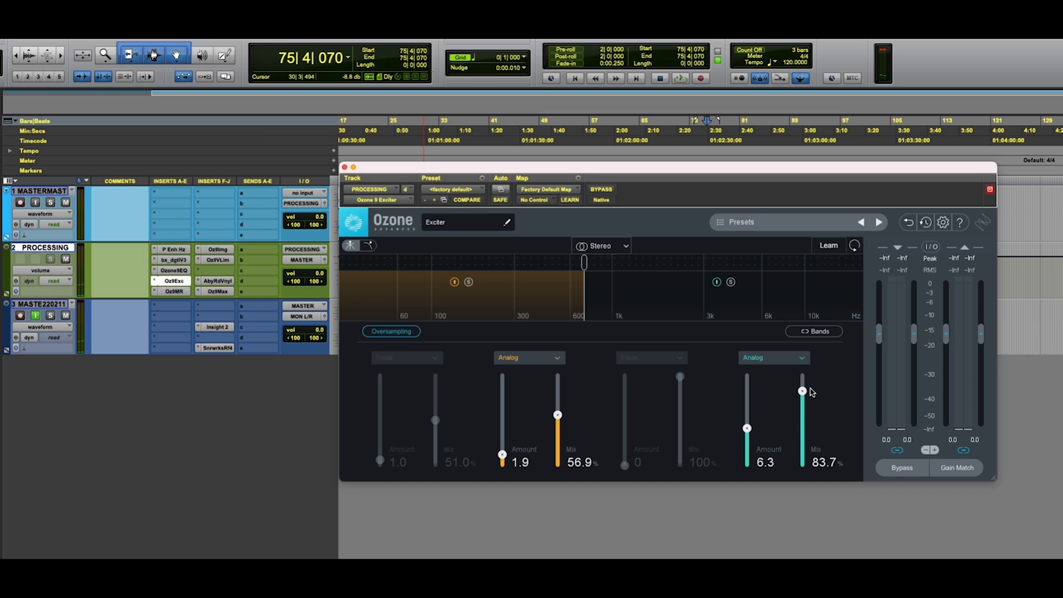
{"action": "left_click_drag", "start_coordinate": [801, 391], "coordinate": [802, 396]}
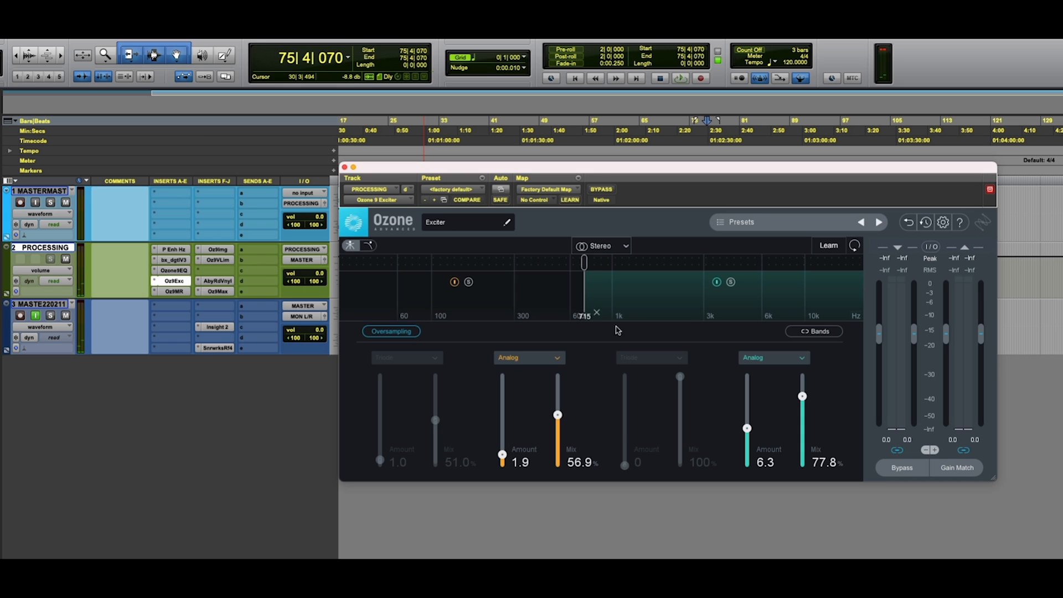
{"action": "left_click", "coordinate": [343, 166]}
Review the vocal gain in Ozone 9 Master Rebalance and the band widths in Ozone 9 Imager, closing each plug-in.
{"action": "left_click", "coordinate": [174, 292]}
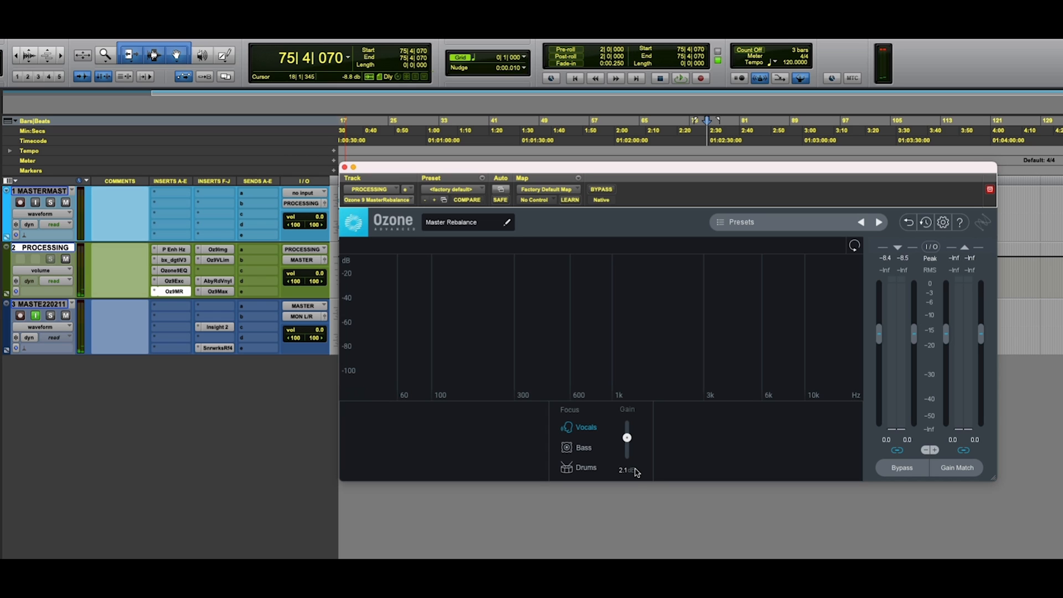
{"action": "left_click", "coordinate": [345, 167]}
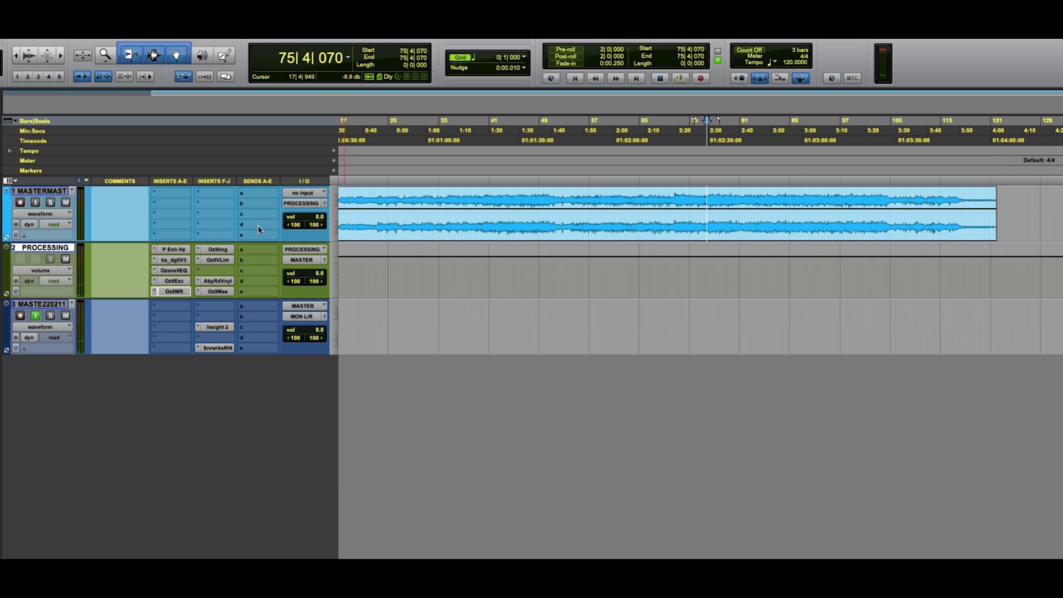
{"action": "left_click", "coordinate": [208, 250]}
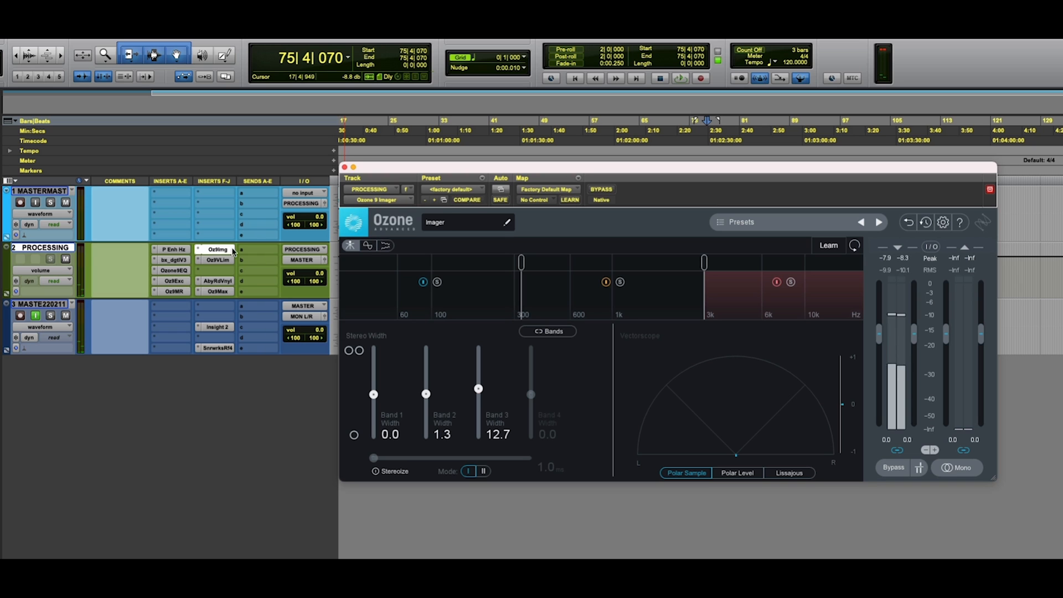
{"action": "left_click_drag", "start_coordinate": [540, 170], "coordinate": [535, 176]}
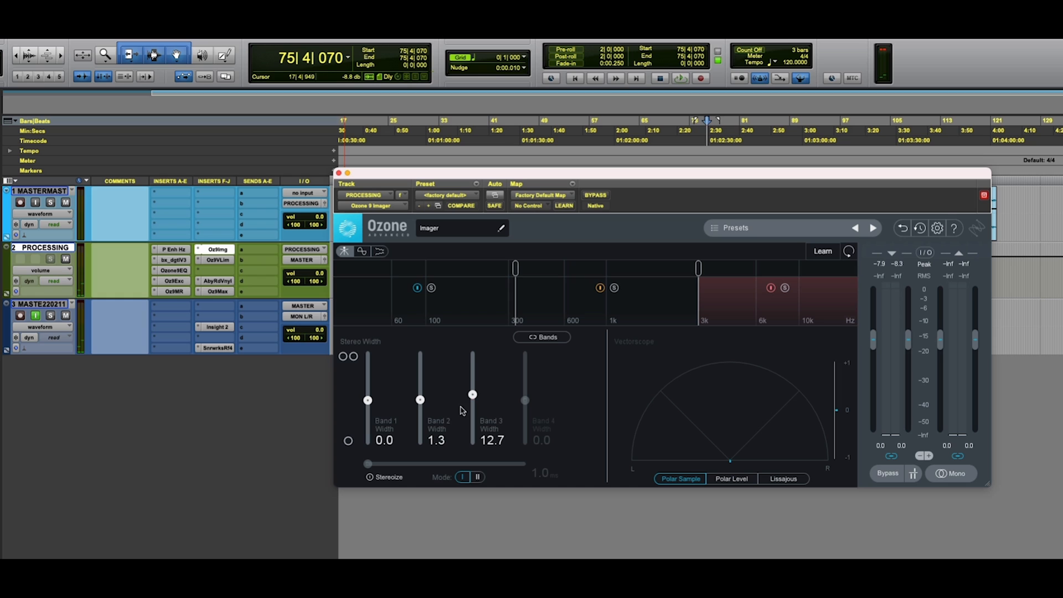
{"action": "mouse_move", "coordinate": [515, 310]}
{"action": "left_click", "coordinate": [339, 173]}
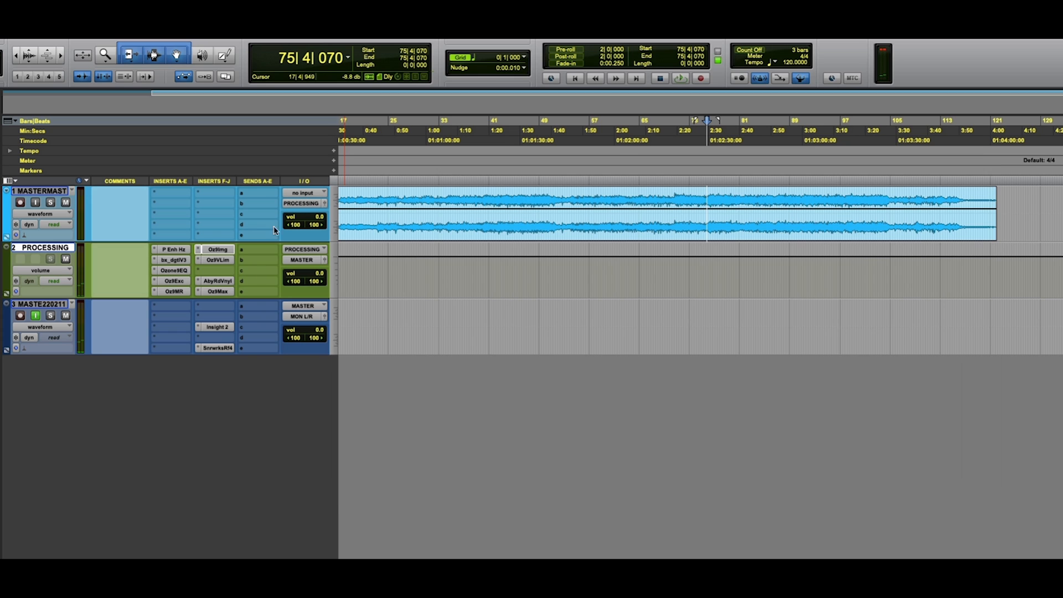
Review the Ozone 9 Vintage Limiter and the Abbey Road Vinyl plug-in on the PROCESSING track.
{"action": "left_click", "coordinate": [215, 261]}
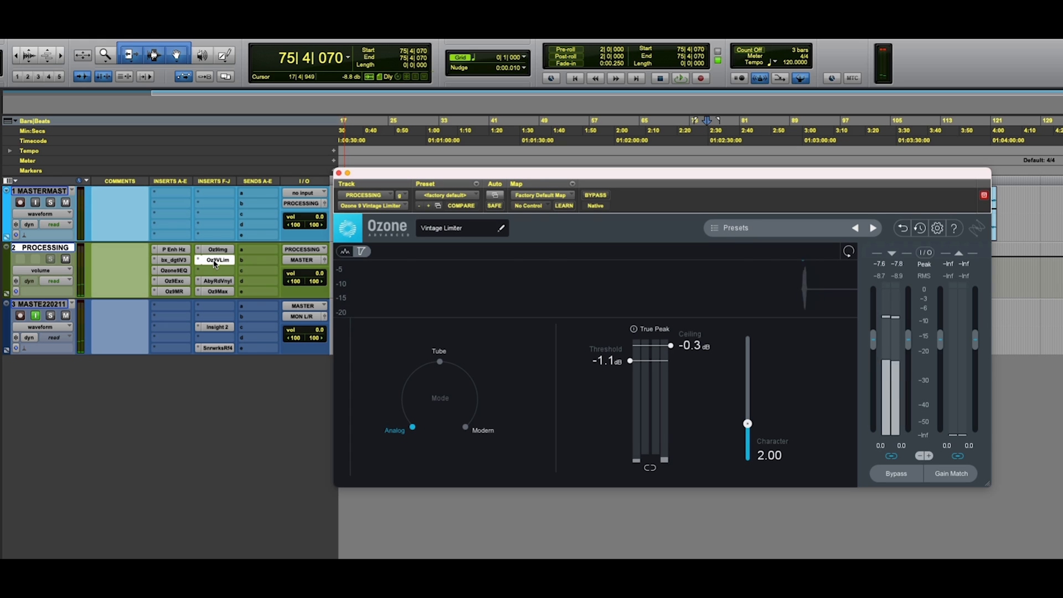
{"action": "left_click_drag", "start_coordinate": [537, 178], "coordinate": [540, 192]}
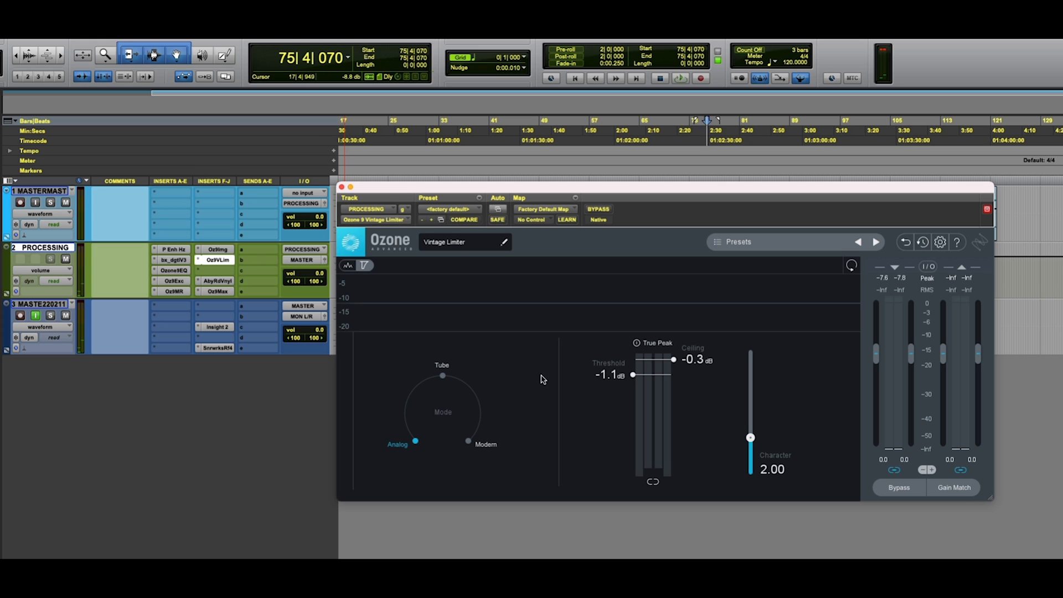
{"action": "left_click", "coordinate": [217, 280]}
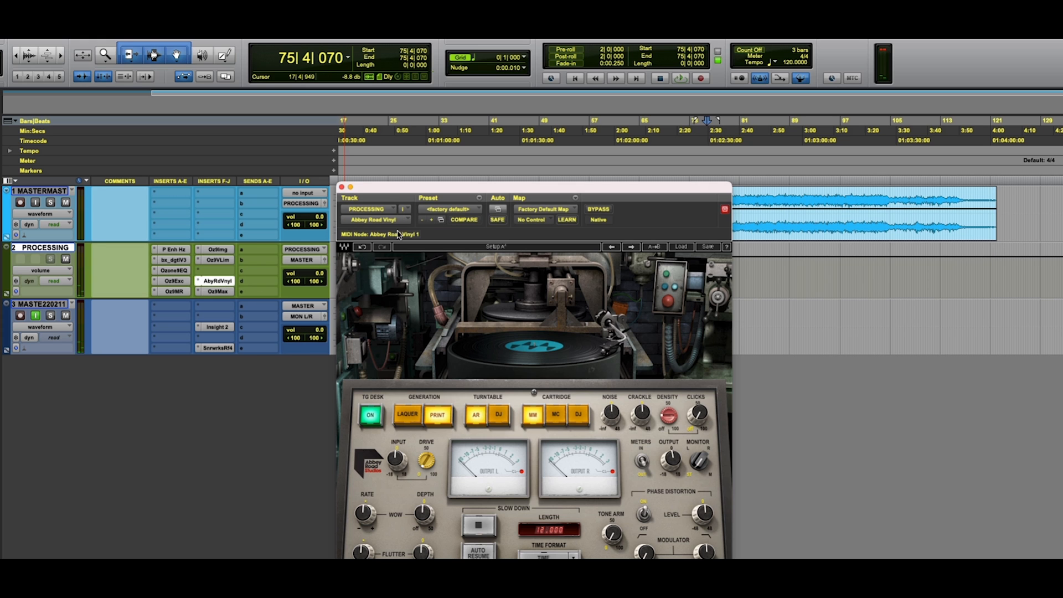
{"action": "left_click_drag", "start_coordinate": [430, 195], "coordinate": [436, 181]}
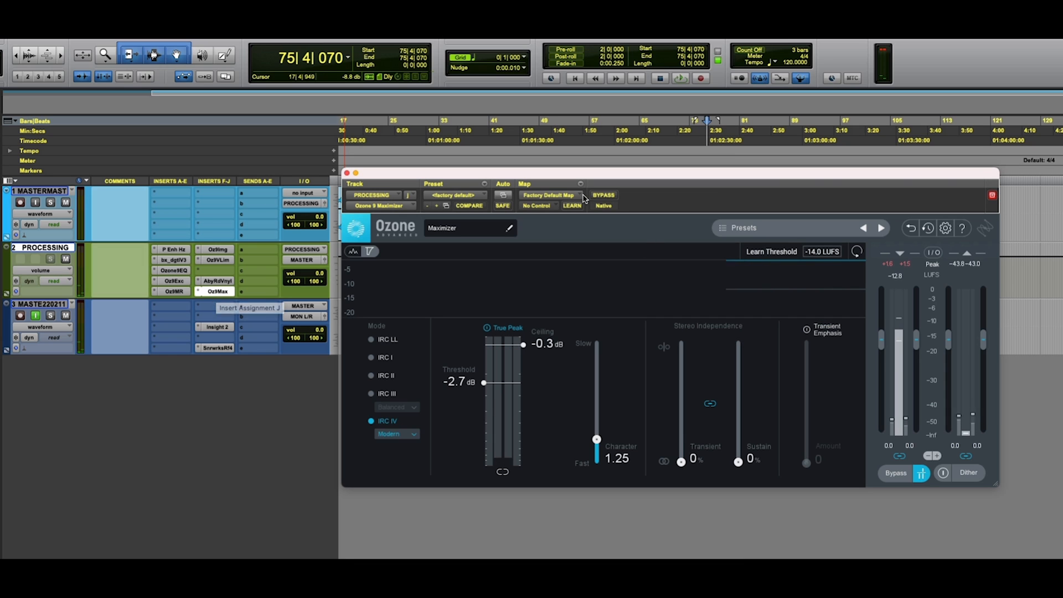
Check the IRC IV style options in the Ozone 9 Maximizer, keep Modern selected, and close the plug-in.
{"action": "left_click_drag", "start_coordinate": [573, 179], "coordinate": [560, 187]}
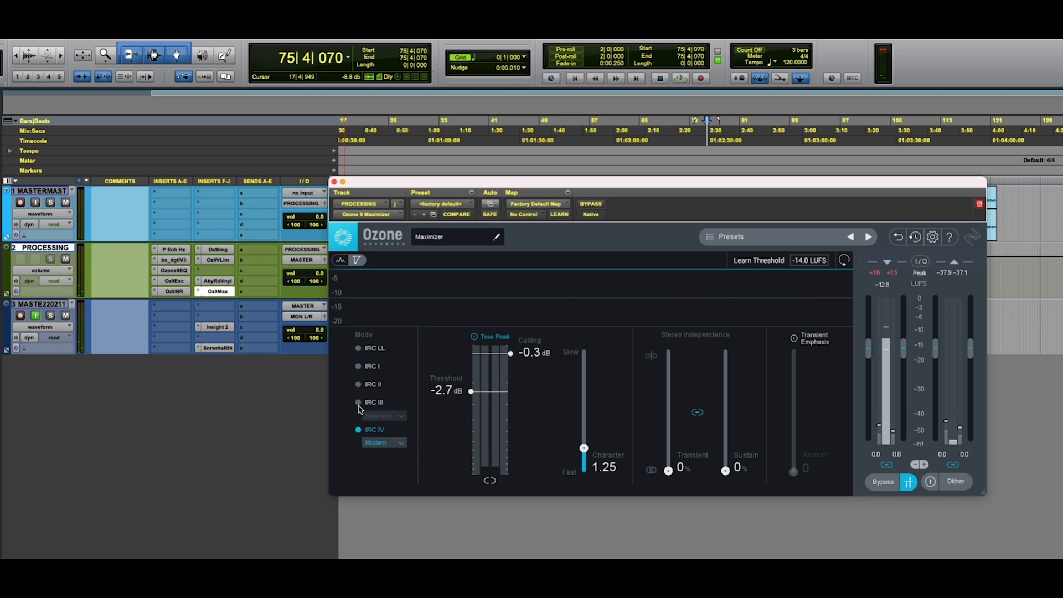
{"action": "left_click", "coordinate": [383, 446]}
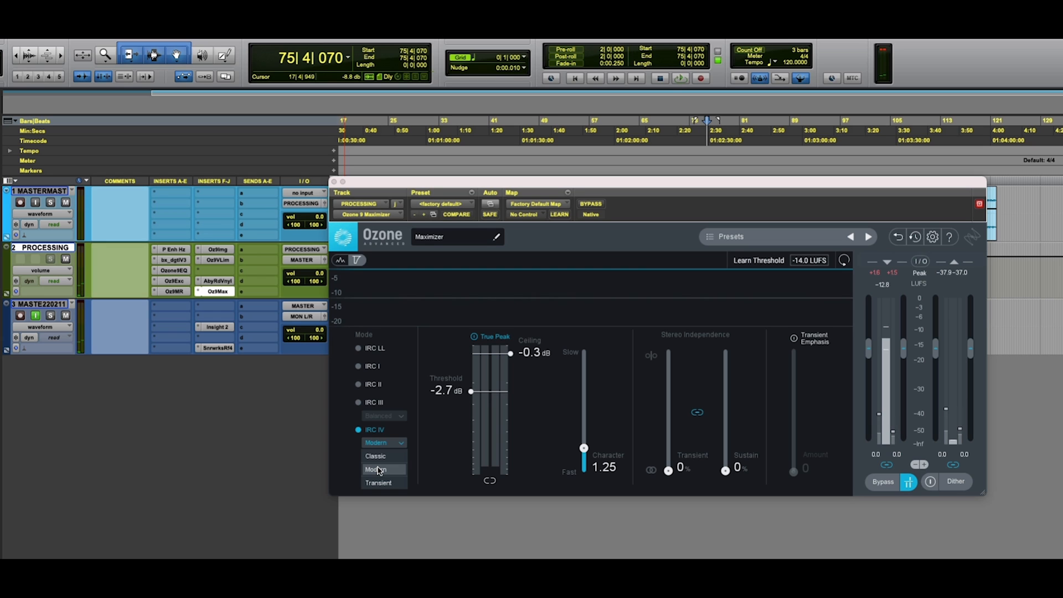
{"action": "left_click", "coordinate": [377, 470]}
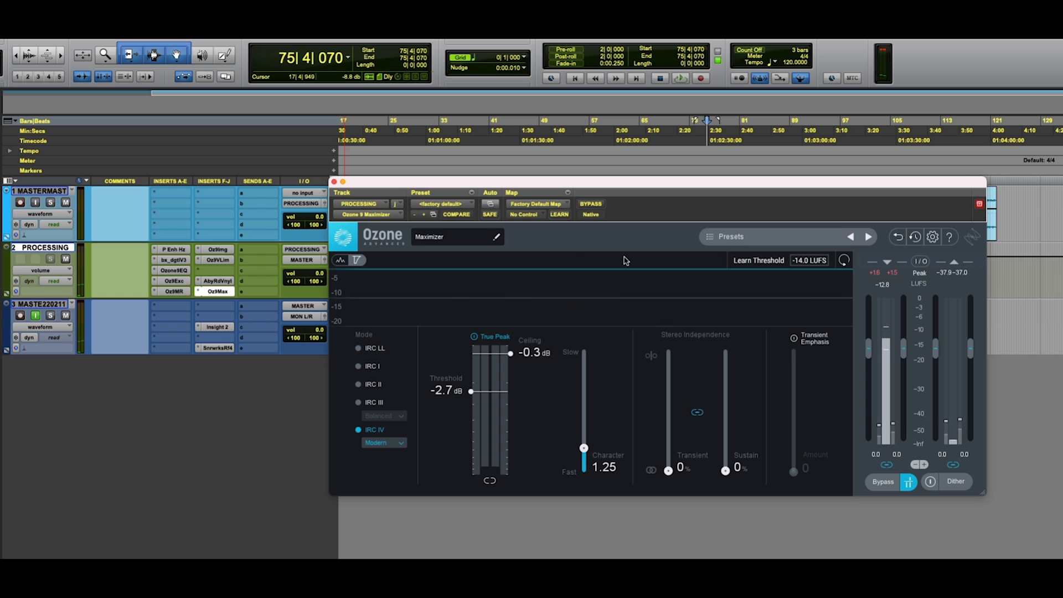
{"action": "left_click", "coordinate": [334, 183]}
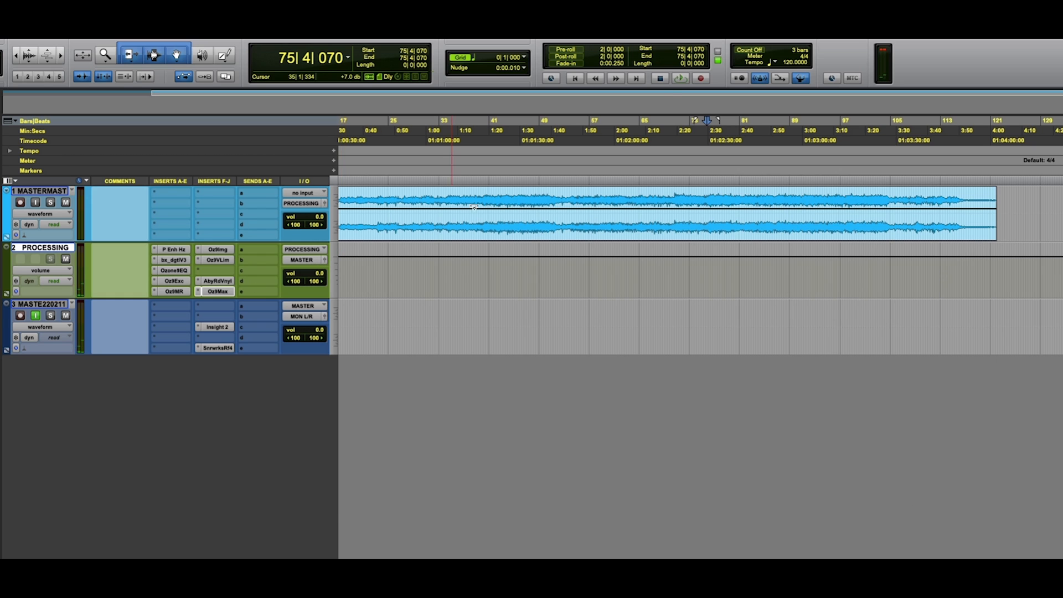
Place the play position at 75|4|783 on the MASTERMAST clip and start playback.
{"action": "left_click", "coordinate": [673, 198]}
{"action": "left_click", "coordinate": [706, 201]}
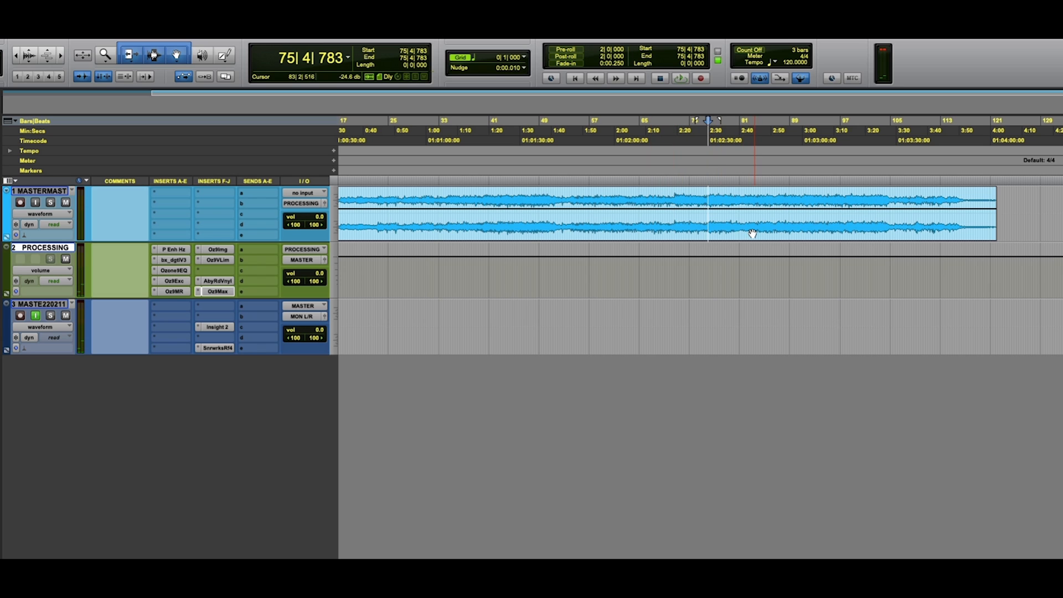
{"action": "key", "text": "space"}
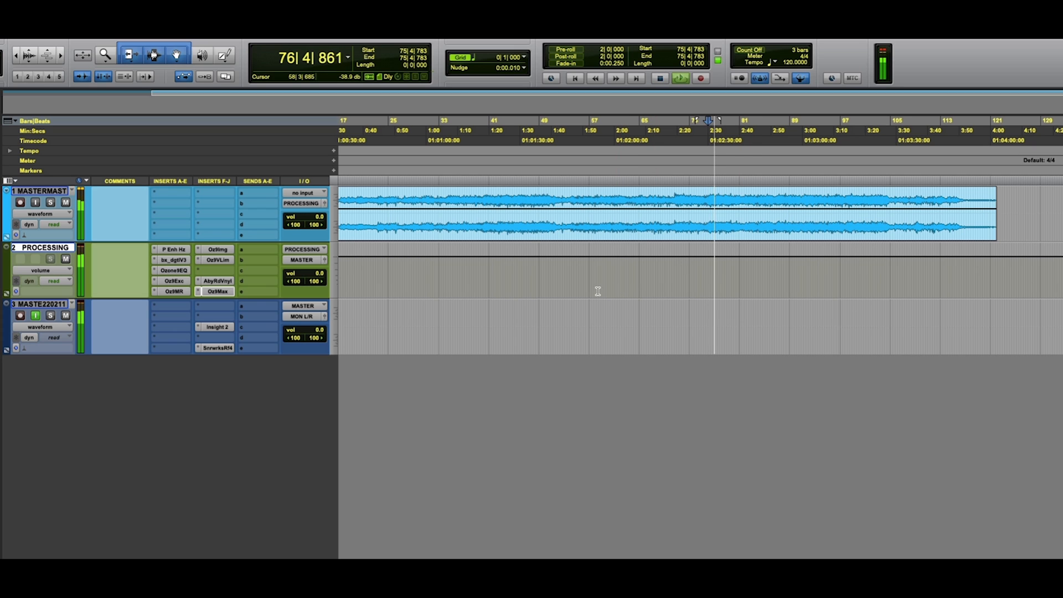
Compare the Lacquer generation with Print in the Abbey Road Vinyl plug-in during playback, ending on Print.
{"action": "left_click", "coordinate": [218, 281]}
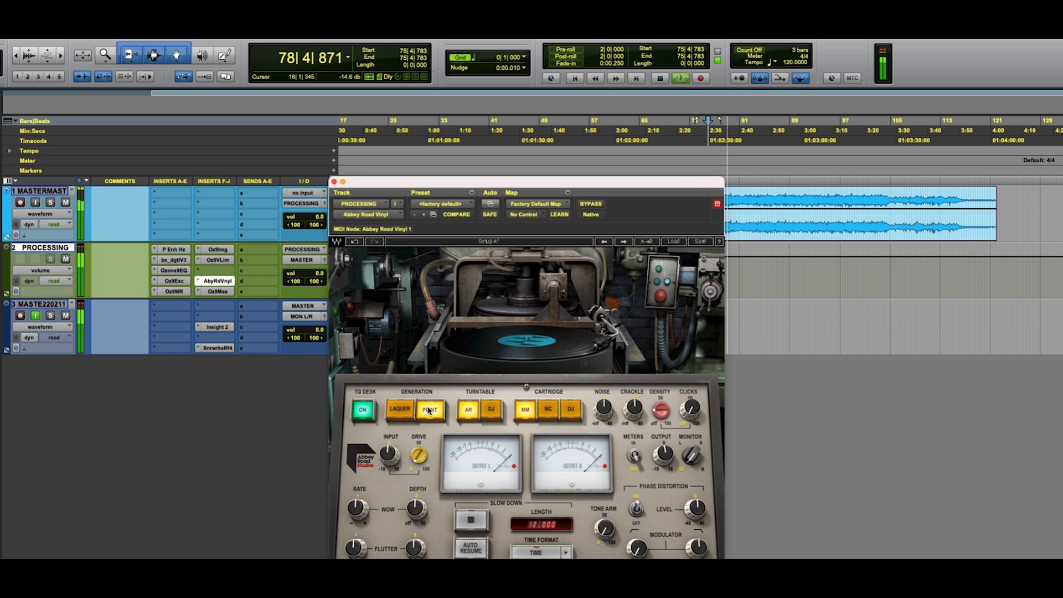
{"action": "left_click", "coordinate": [401, 410]}
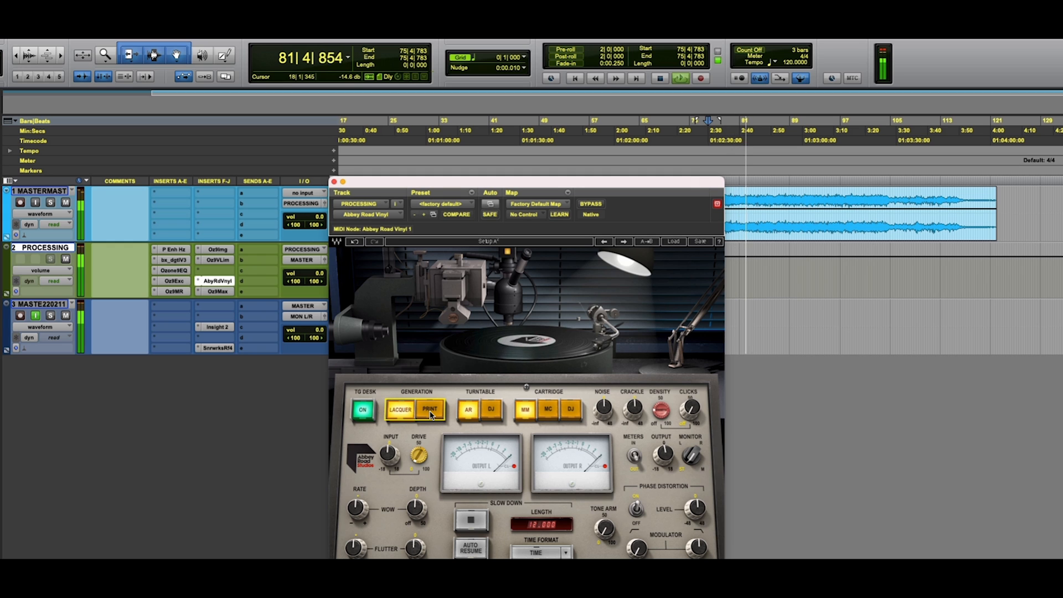
{"action": "left_click", "coordinate": [431, 412]}
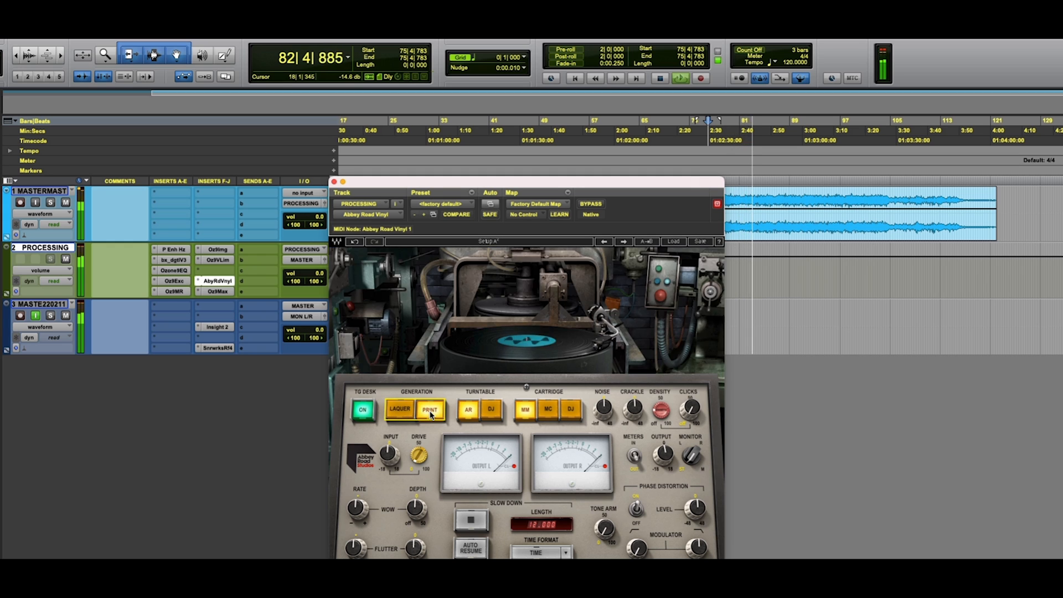
Audition the DJ turntable against AR and the MC and DJ cartridges against MM during playback, ending on AR and MM.
{"action": "left_click", "coordinate": [491, 411]}
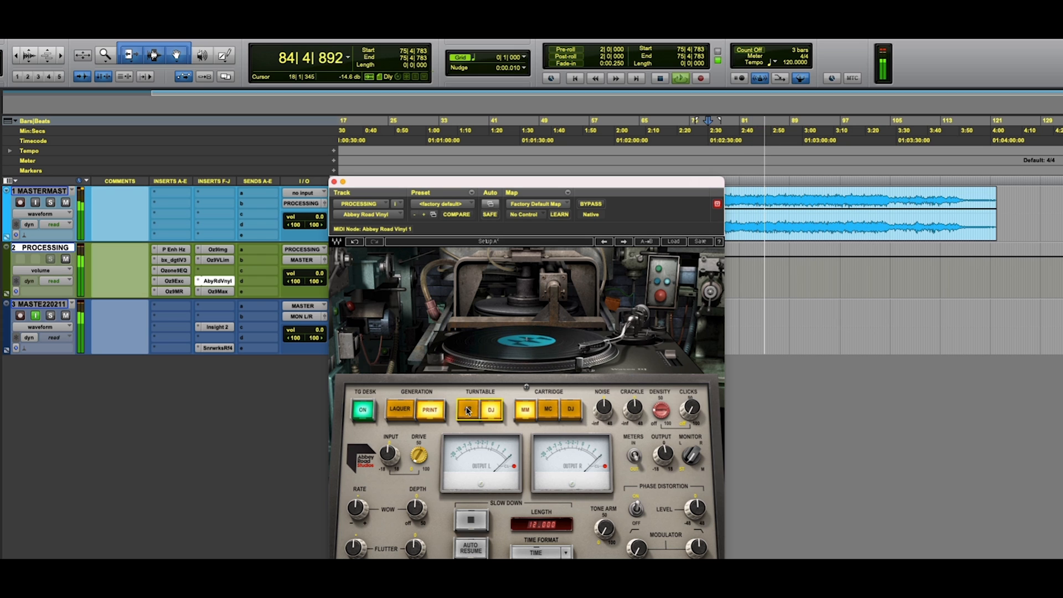
{"action": "left_click", "coordinate": [553, 411]}
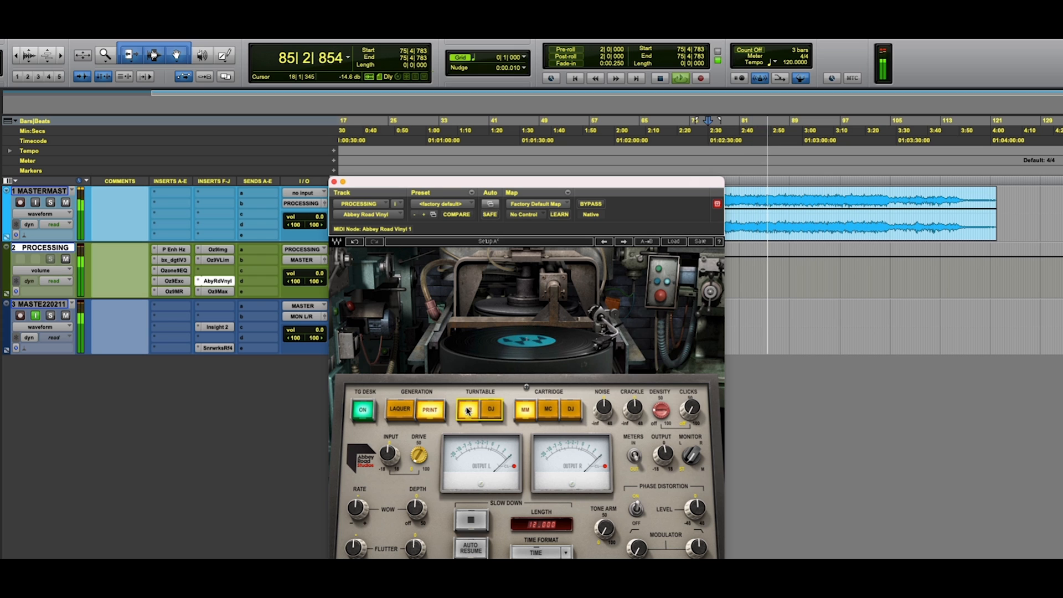
{"action": "left_click", "coordinate": [550, 413]}
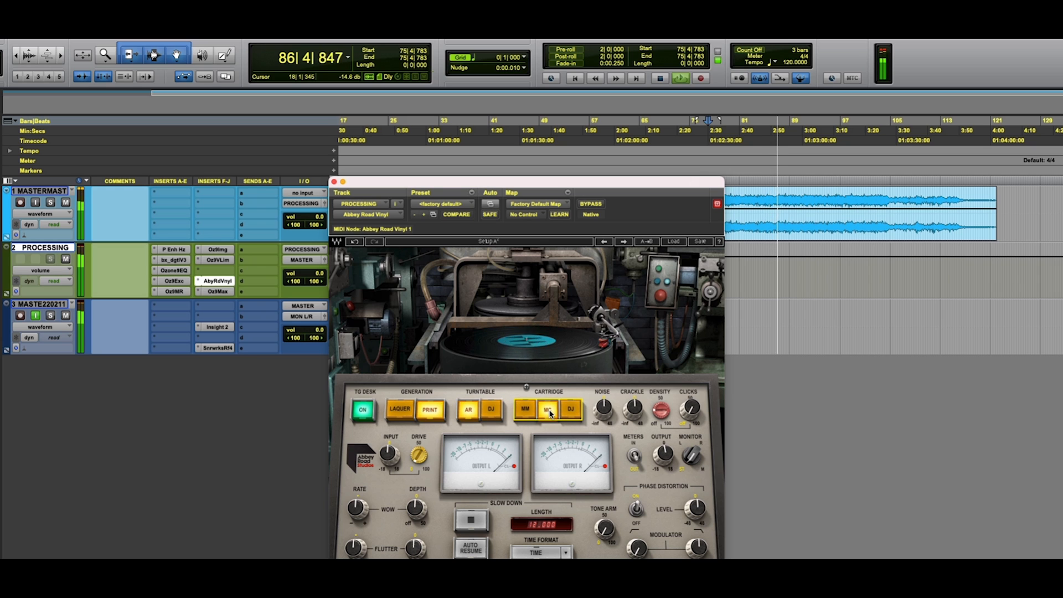
{"action": "left_click", "coordinate": [569, 411]}
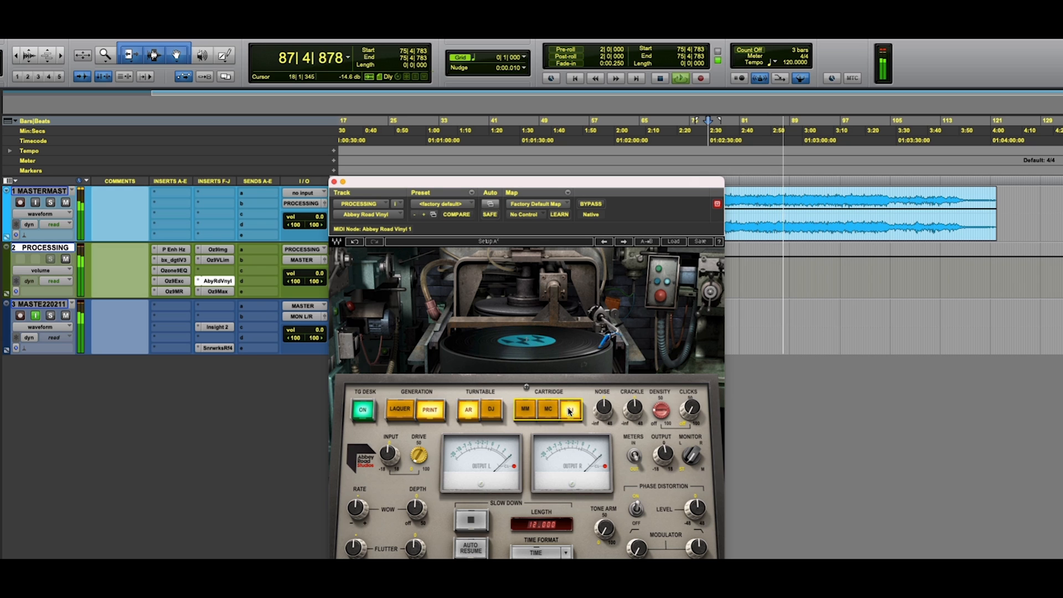
{"action": "left_click", "coordinate": [520, 410]}
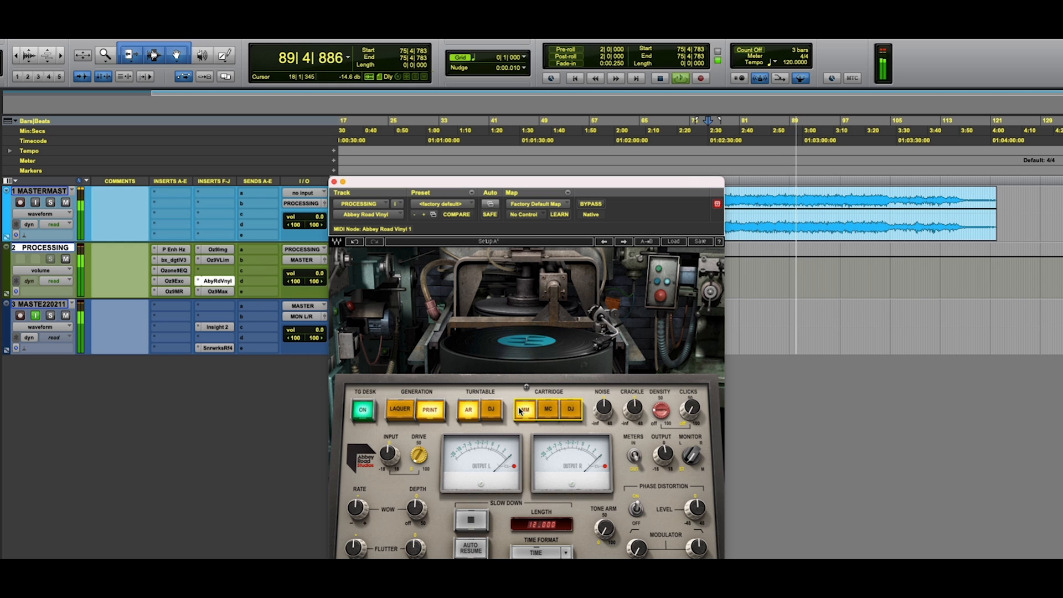
{"action": "left_click", "coordinate": [573, 412]}
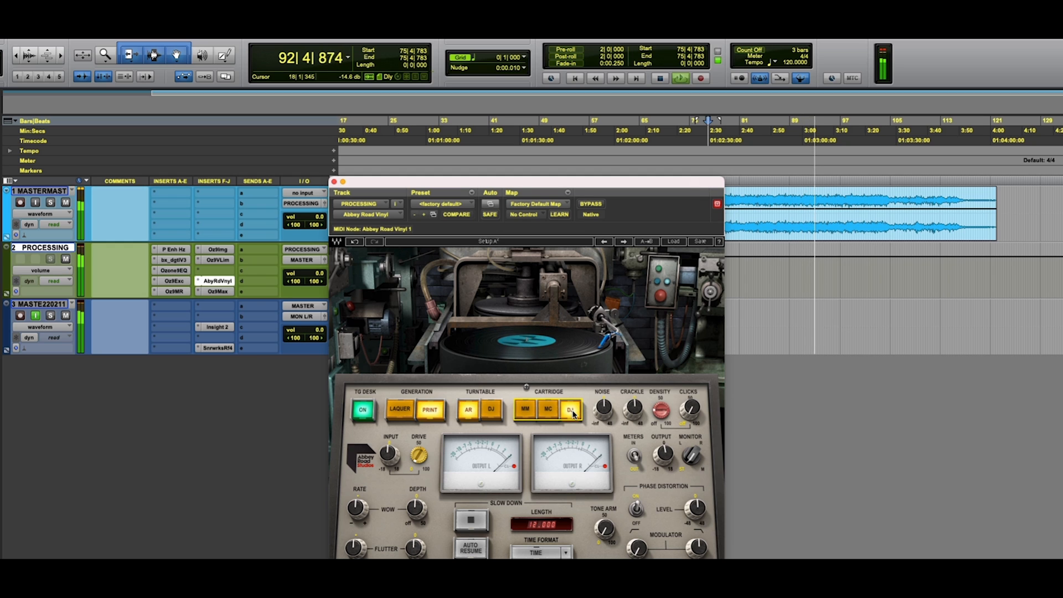
{"action": "left_click", "coordinate": [526, 413]}
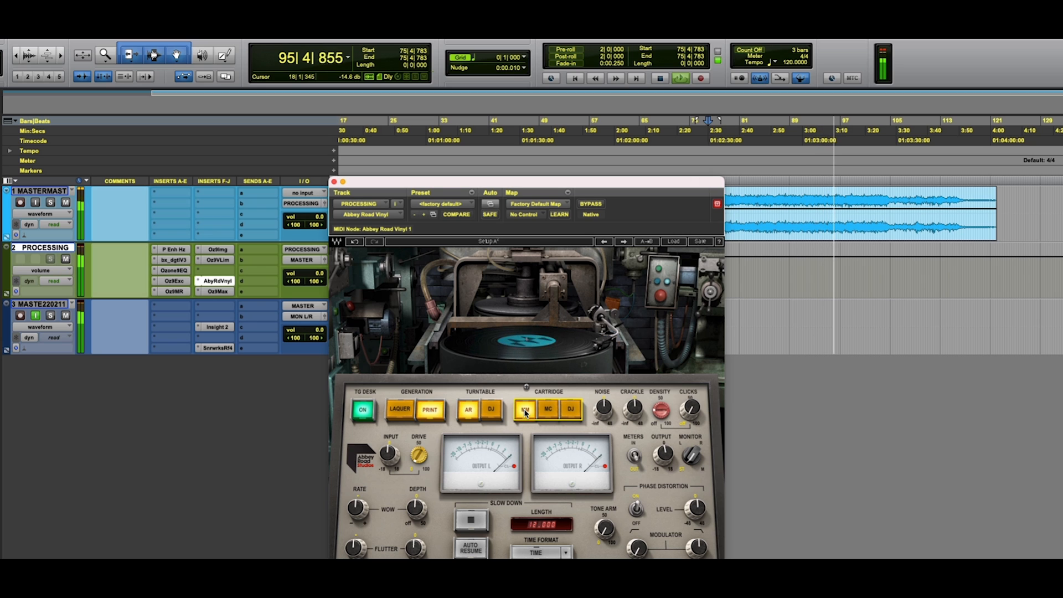
Compare the song with the Abbey Road Vinyl plug-in bypassed and active.
{"action": "left_click", "coordinate": [591, 204]}
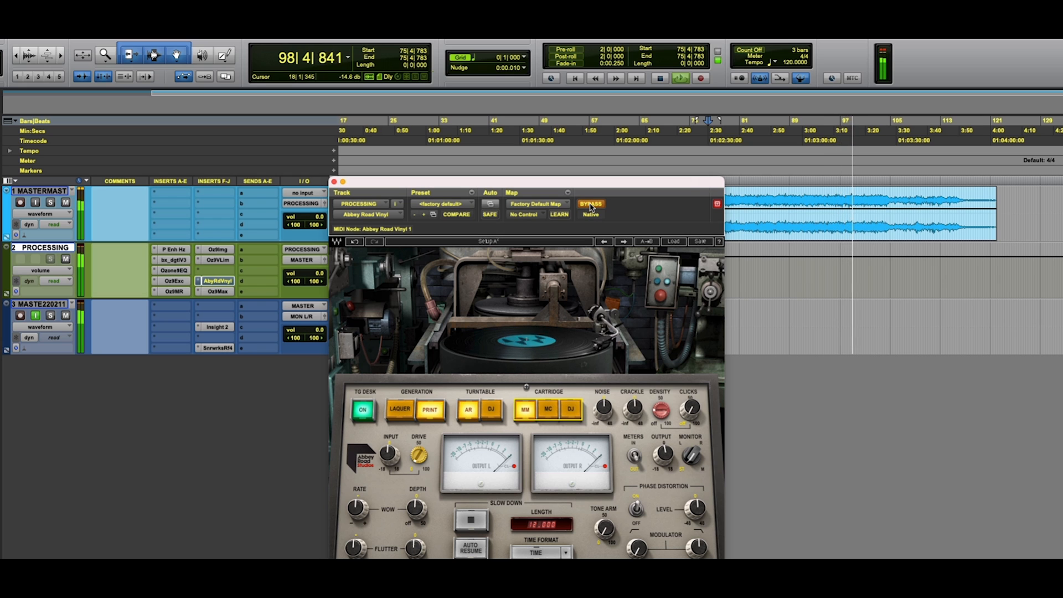
{"action": "left_click", "coordinate": [590, 204]}
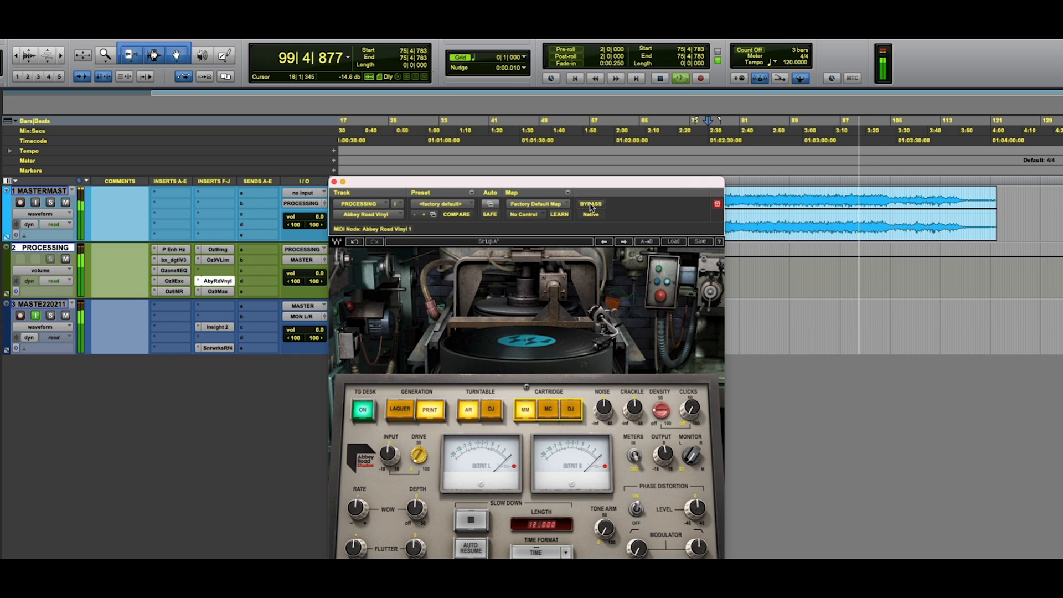
{"action": "left_click", "coordinate": [574, 412]}
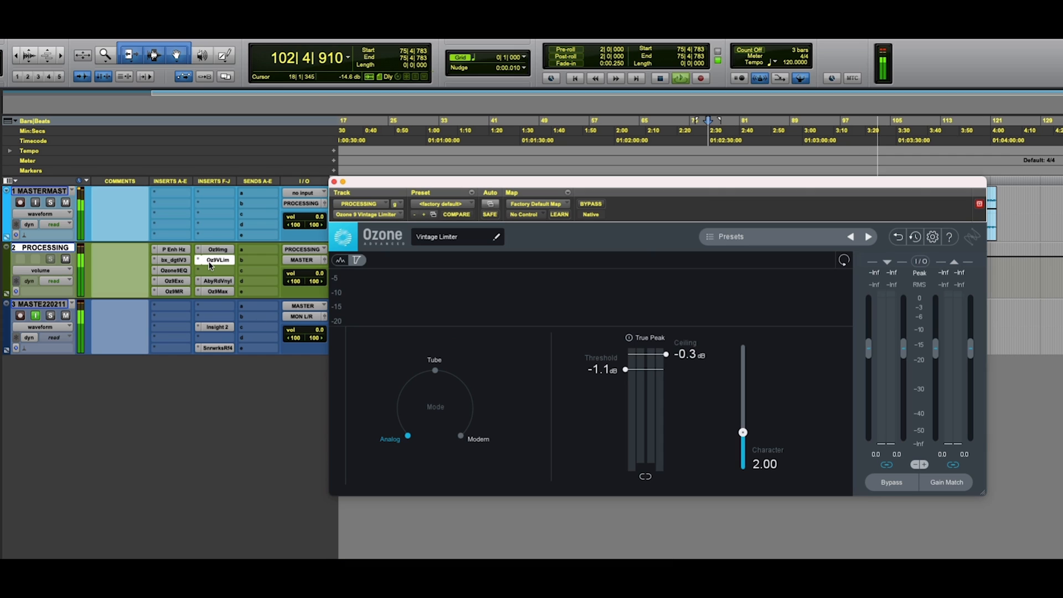
Open the Ozone 9 Vintage Limiter, restart playback from 75|4|783, and compare the sound with the limiter bypassed and active.
{"action": "left_click", "coordinate": [213, 260]}
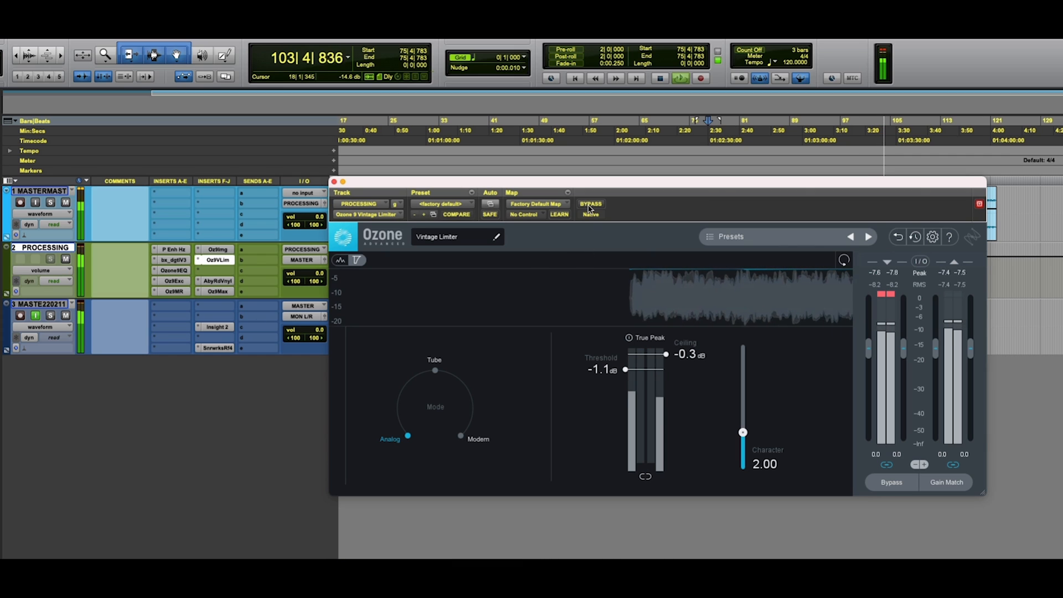
{"action": "key", "text": "space"}
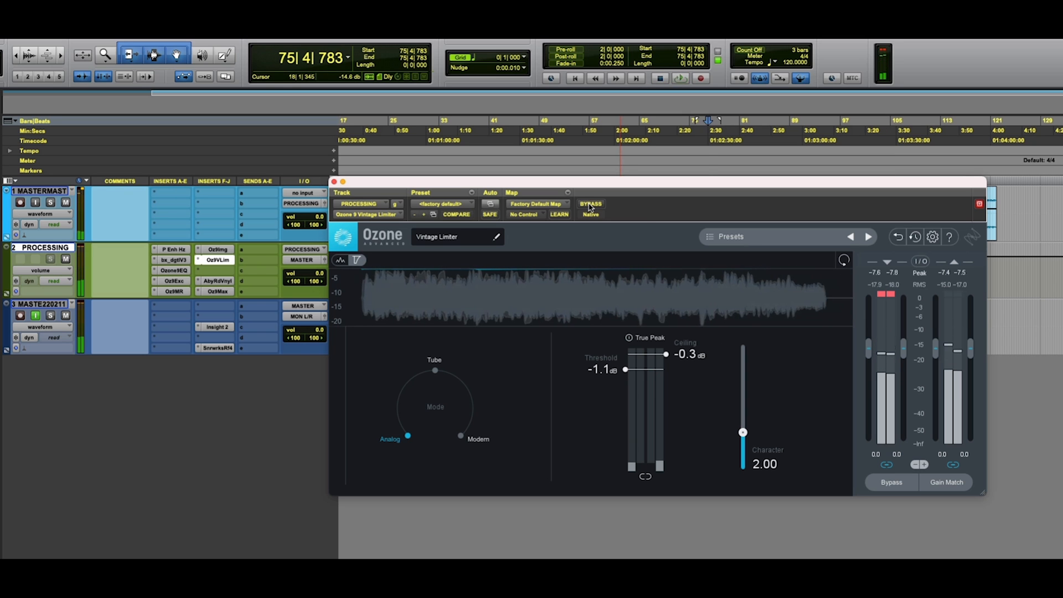
{"action": "key", "text": "space"}
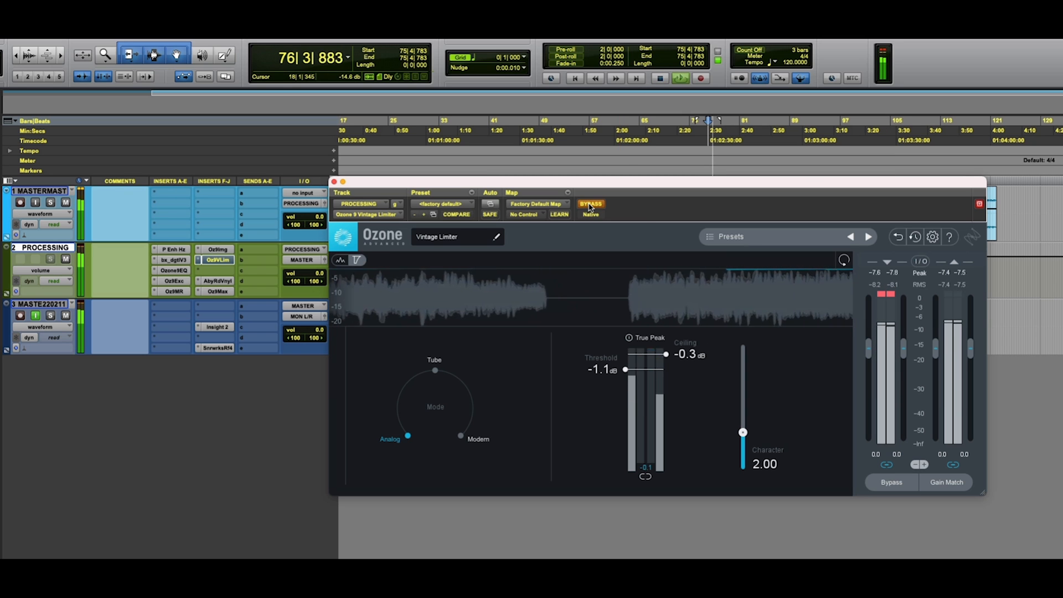
{"action": "left_click", "coordinate": [591, 205]}
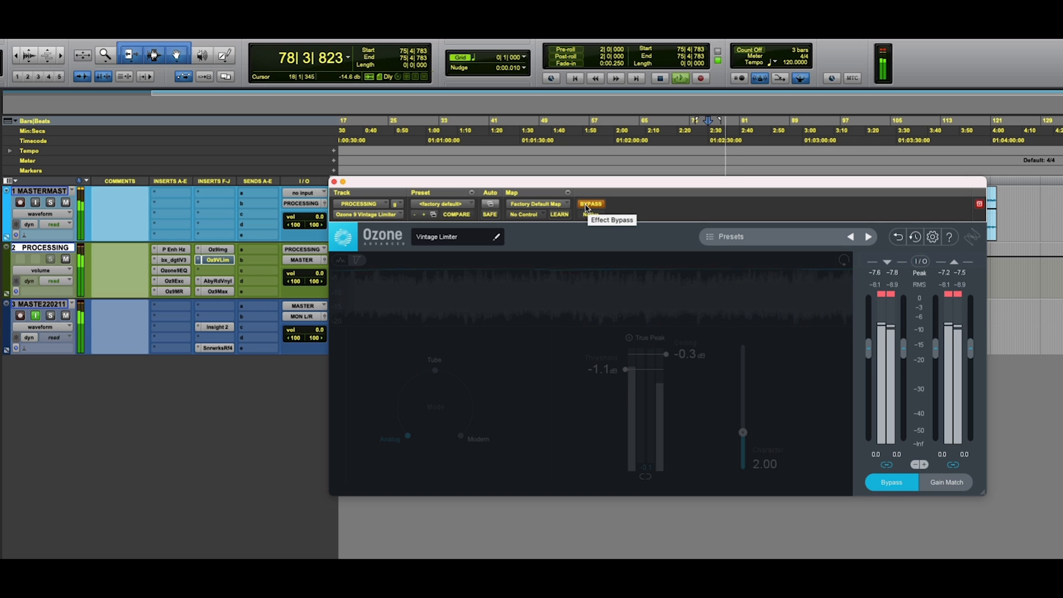
{"action": "left_click", "coordinate": [588, 205]}
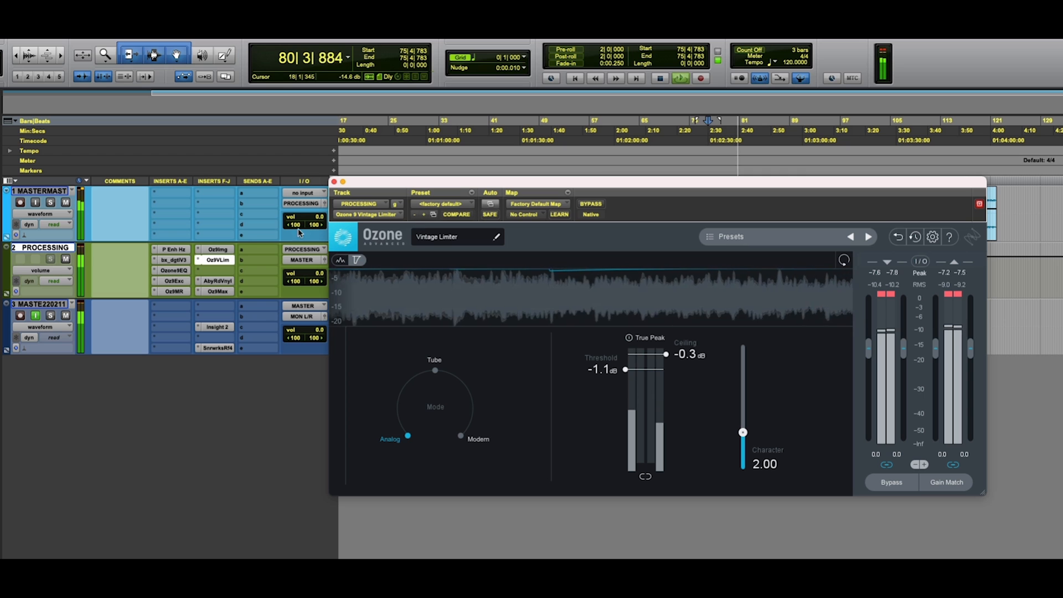
Open the Ozone 9 Imager on the PROCESSING track and compare the sound with it bypassed and active.
{"action": "left_click", "coordinate": [217, 249]}
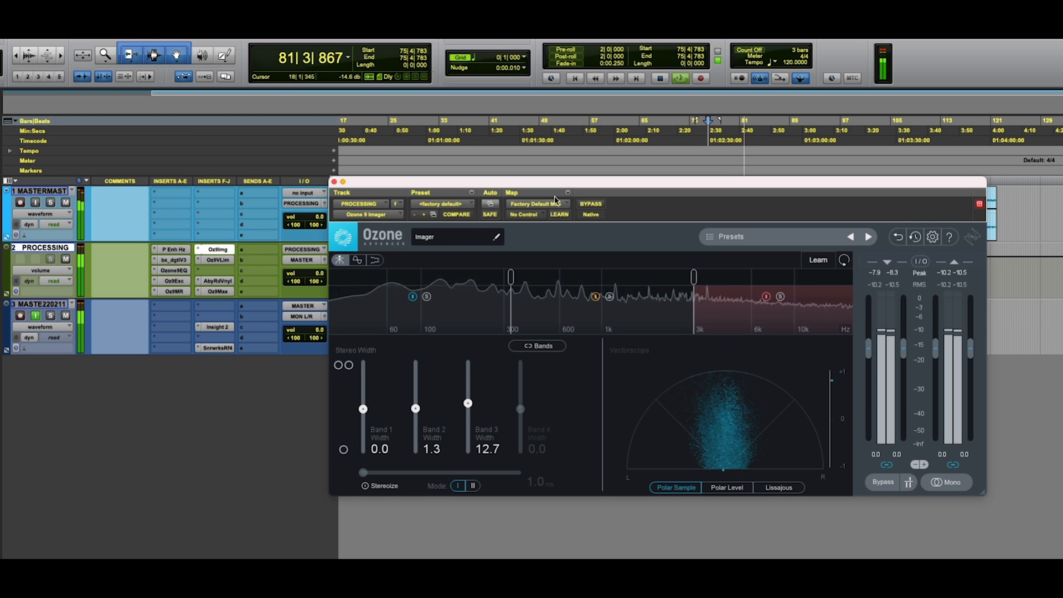
{"action": "left_click", "coordinate": [590, 204]}
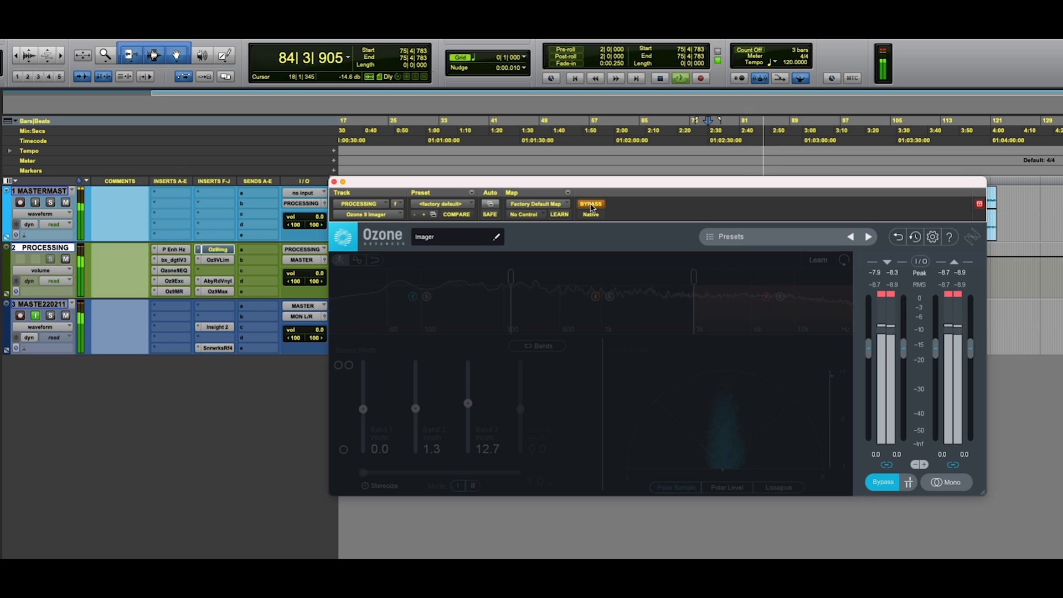
{"action": "left_click", "coordinate": [591, 204]}
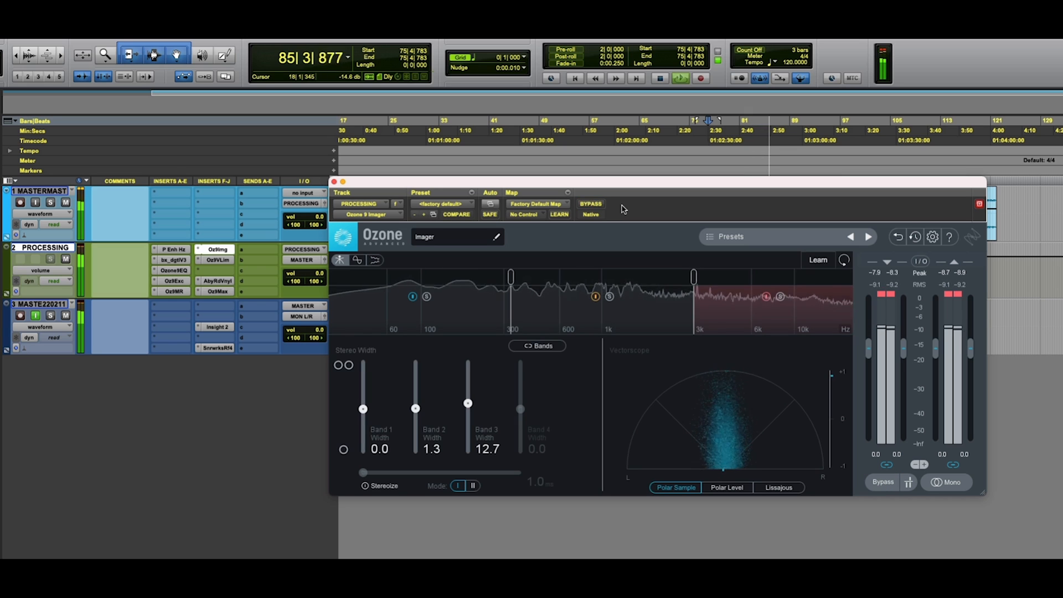
Open the Ozone 9 Master Rebalance and compare the vocal level with the plug-in bypassed and active.
{"action": "left_click", "coordinate": [176, 292]}
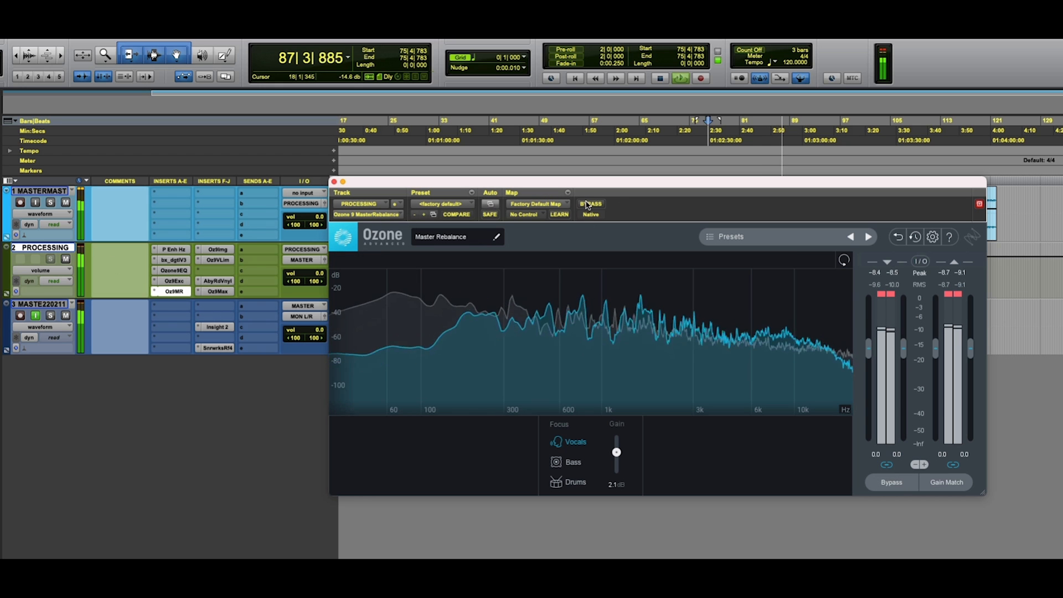
{"action": "left_click", "coordinate": [590, 205]}
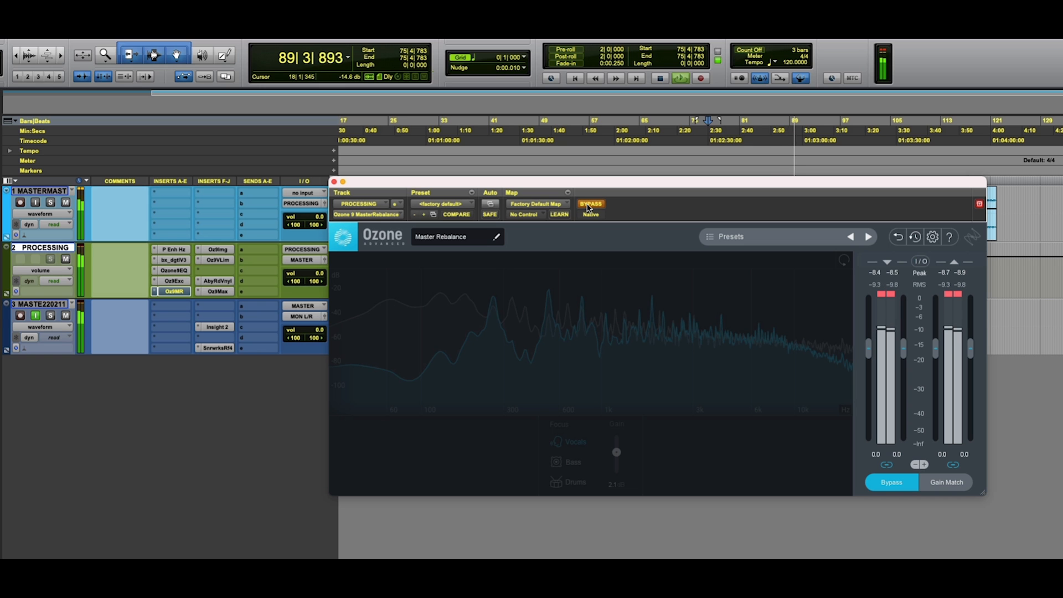
{"action": "left_click", "coordinate": [589, 205]}
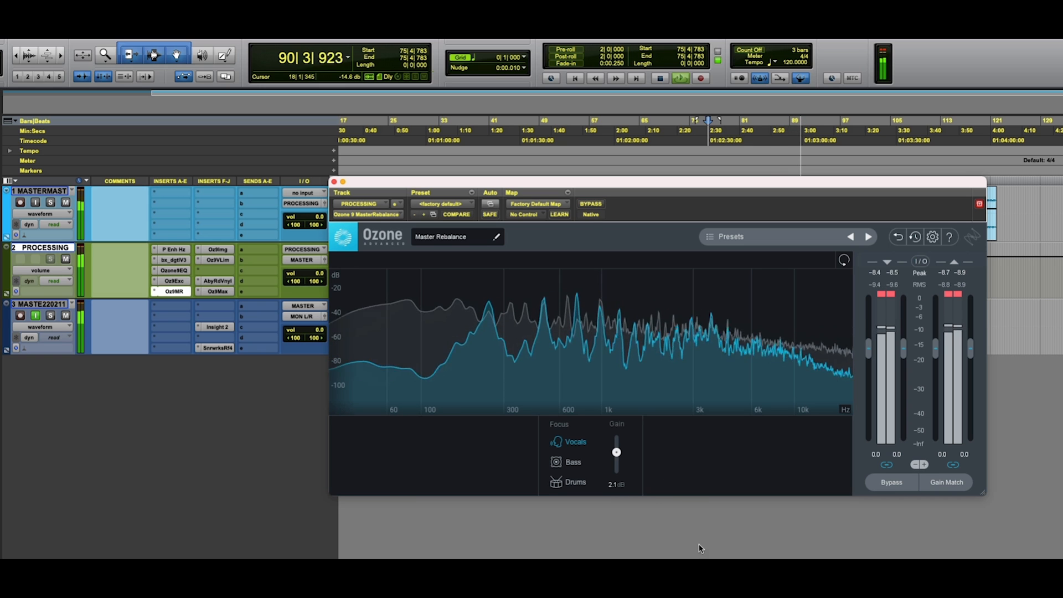
Set the Master Rebalance vocals gain to 1.9 dB and check it against the bypassed signal.
{"action": "left_click_drag", "start_coordinate": [615, 450], "coordinate": [614, 451]}
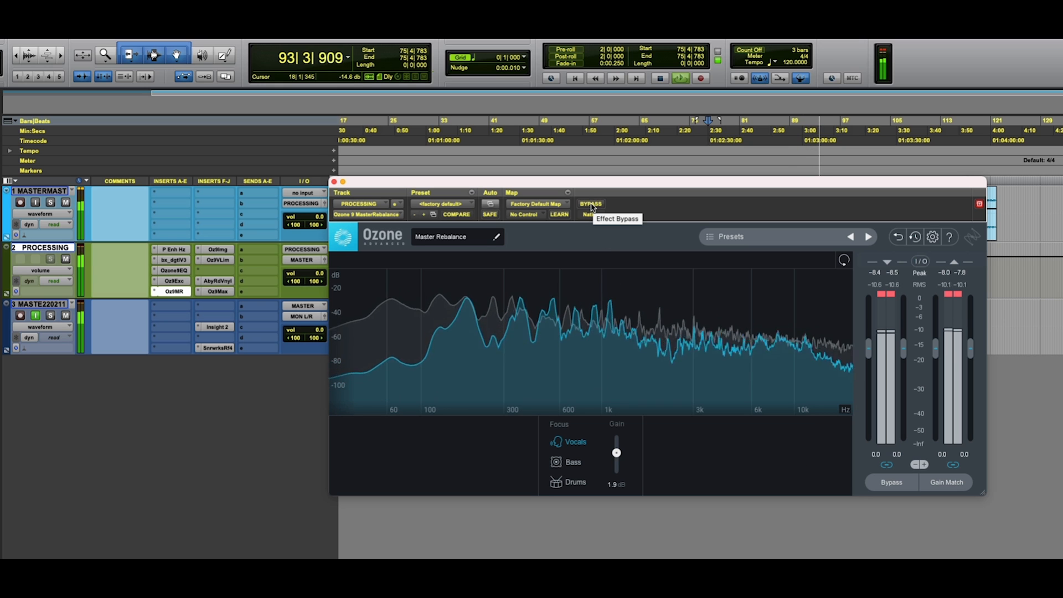
{"action": "left_click", "coordinate": [591, 204]}
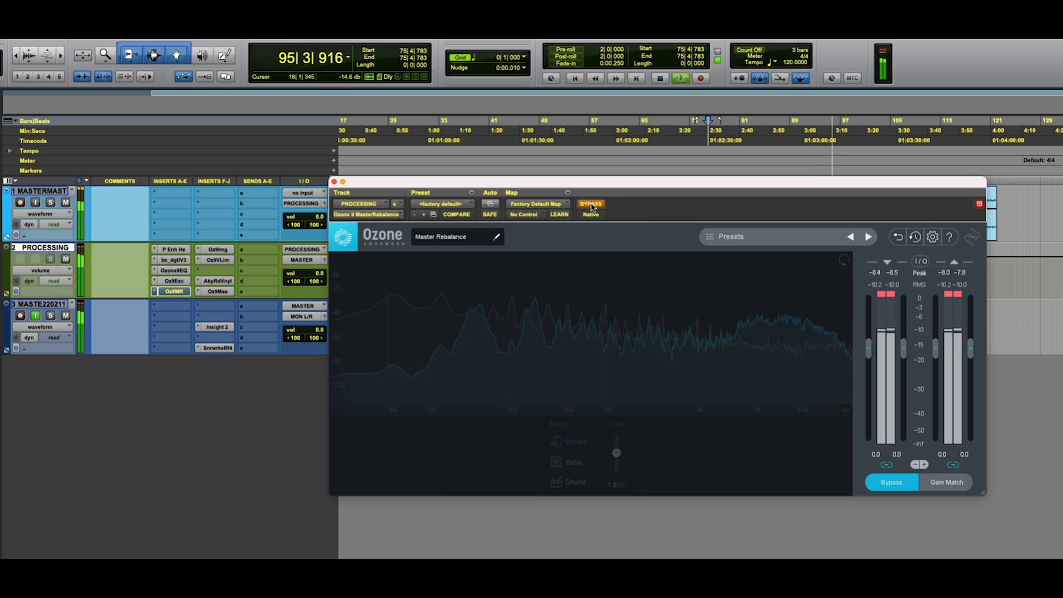
{"action": "left_click", "coordinate": [591, 204]}
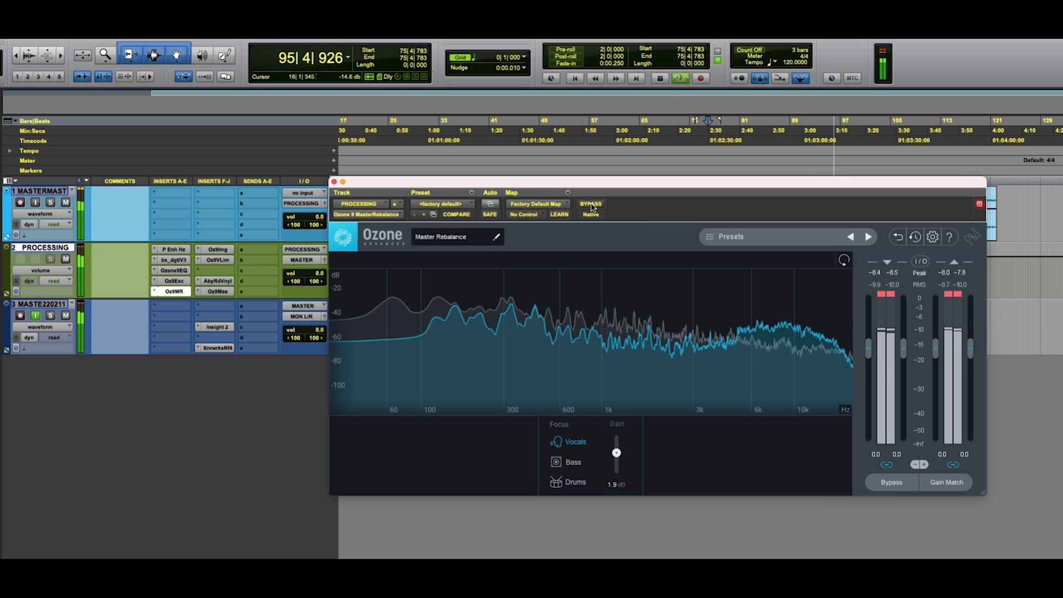
Open the Ozone 9 Exciter on the PROCESSING track and compare the sound with it bypassed and active.
{"action": "left_click", "coordinate": [173, 281]}
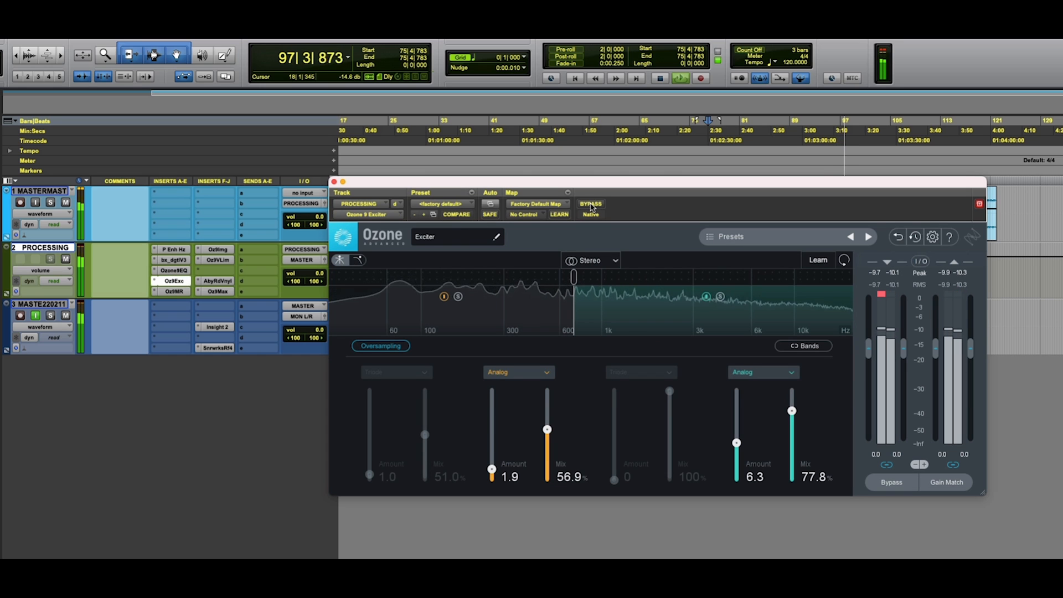
{"action": "left_click", "coordinate": [590, 204]}
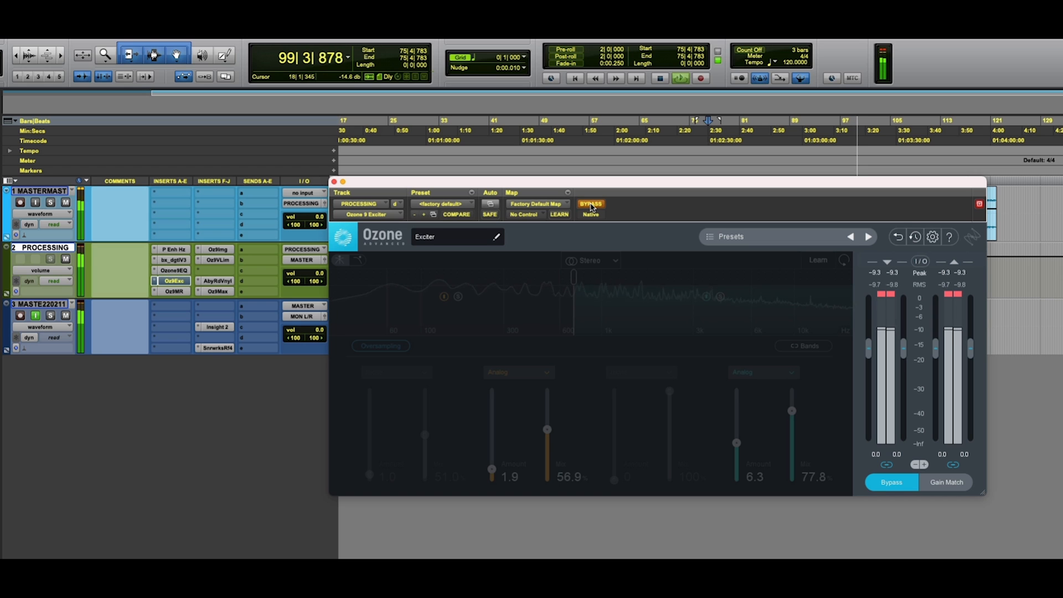
{"action": "left_click", "coordinate": [591, 204]}
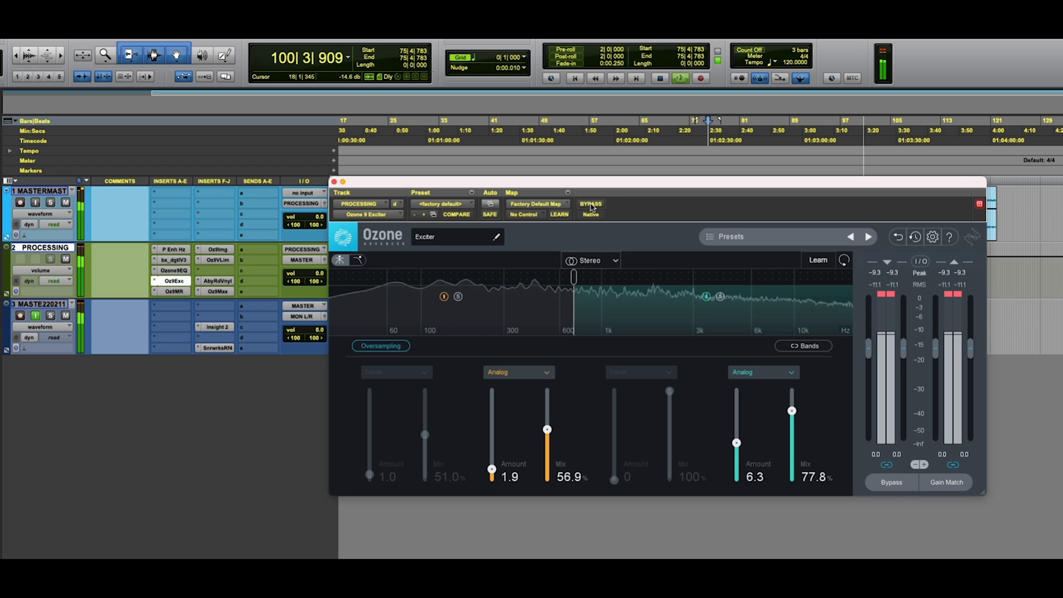
Try the Exciter's upper band at 75.8% mix and amount 5.2, comparing it with bypass from the restarted play position.
{"action": "left_click_drag", "start_coordinate": [792, 411], "coordinate": [792, 413]}
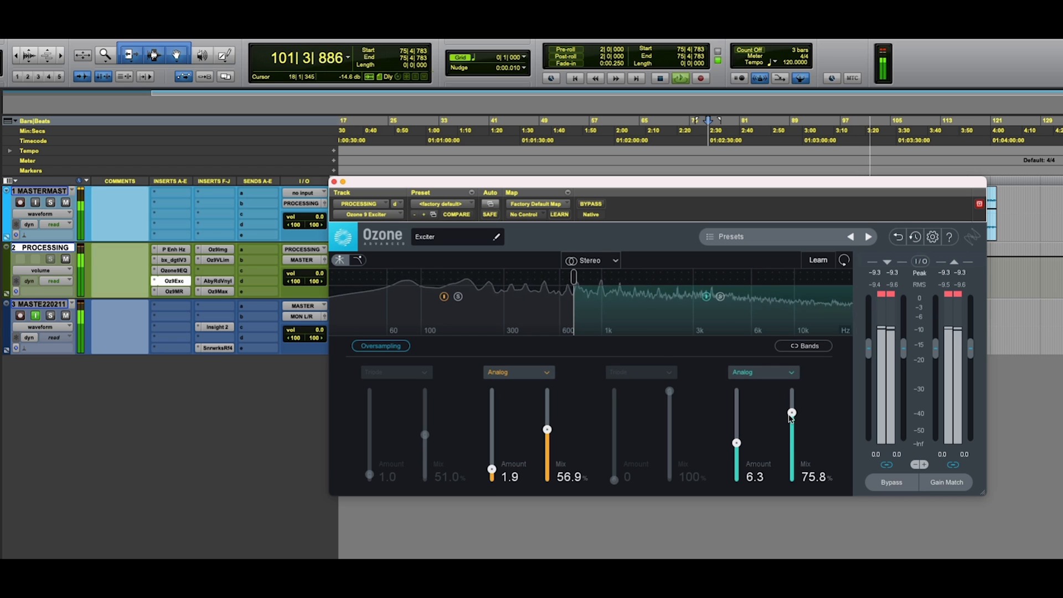
{"action": "left_click_drag", "start_coordinate": [737, 444], "coordinate": [736, 449]}
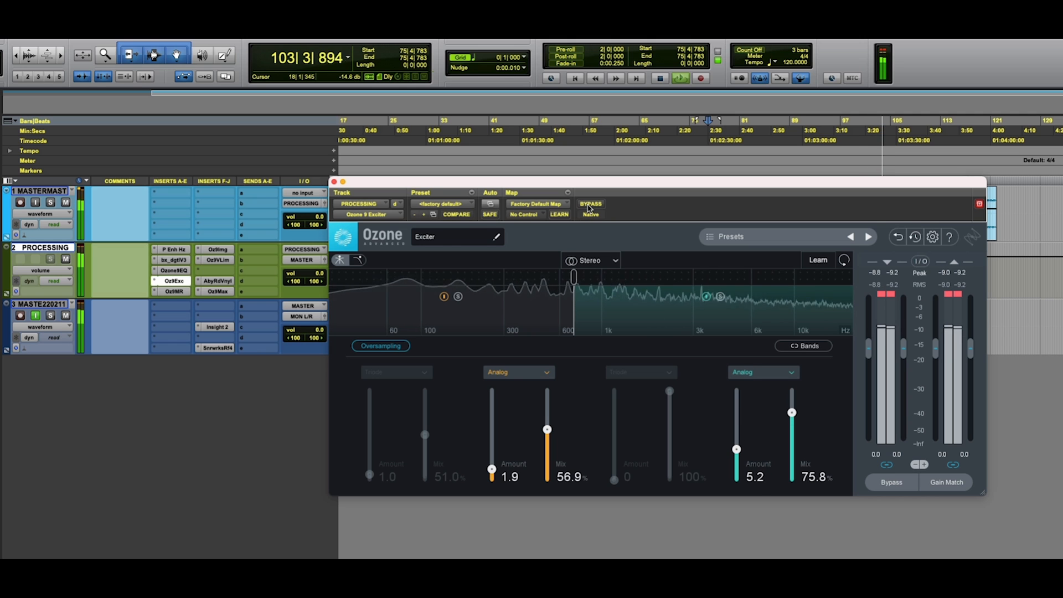
{"action": "key", "text": "space"}
{"action": "key", "text": "space"}
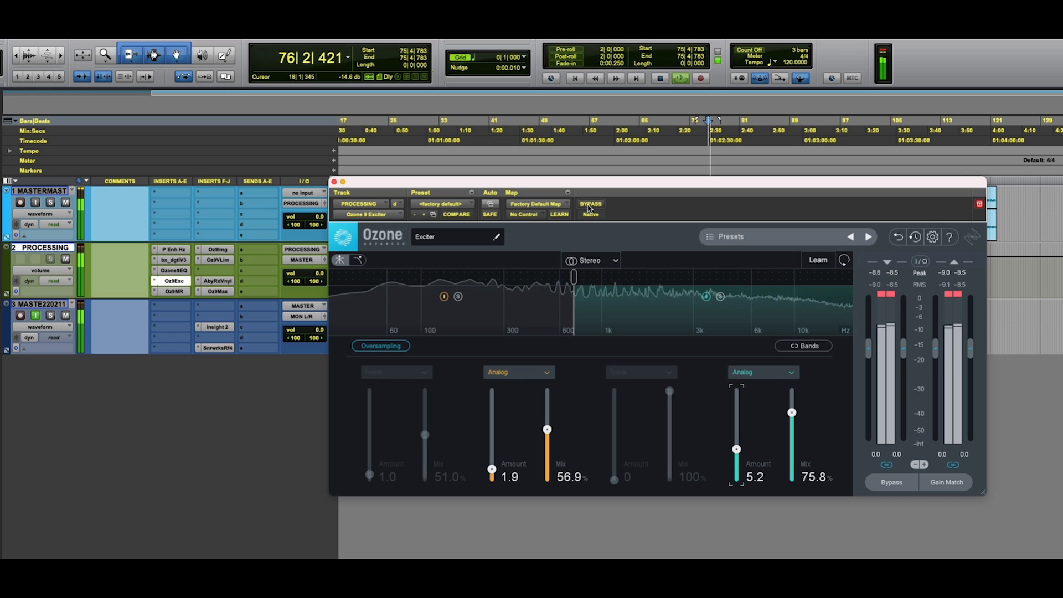
{"action": "left_click", "coordinate": [590, 205]}
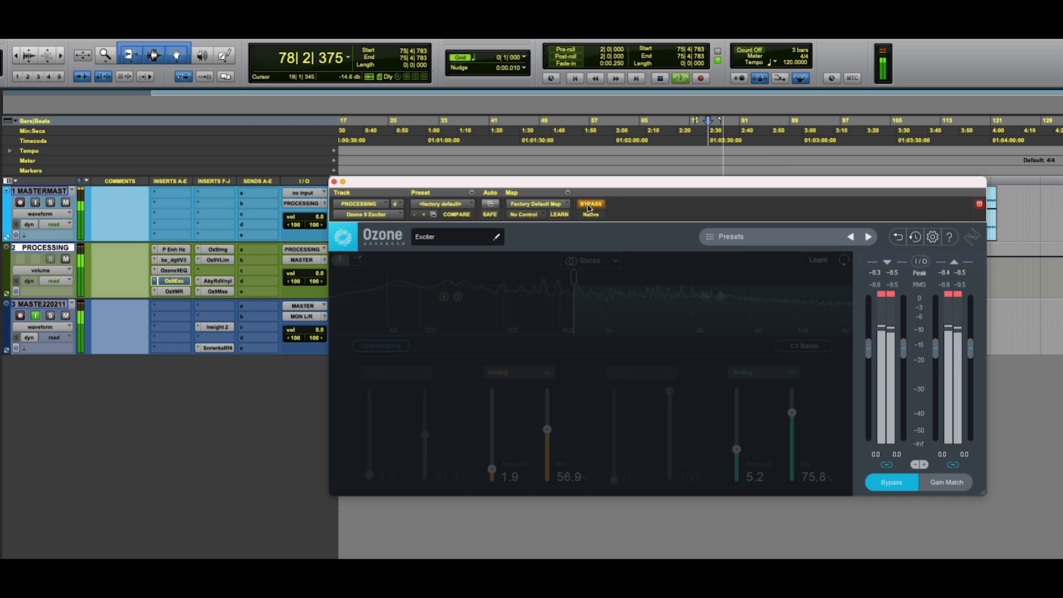
{"action": "left_click", "coordinate": [590, 206]}
Set the Exciter's upper band to 66.7% mix and amount 4.7 and its orange band to 52.9% mix, then compare with bypass.
{"action": "left_click_drag", "start_coordinate": [791, 414], "coordinate": [792, 422]}
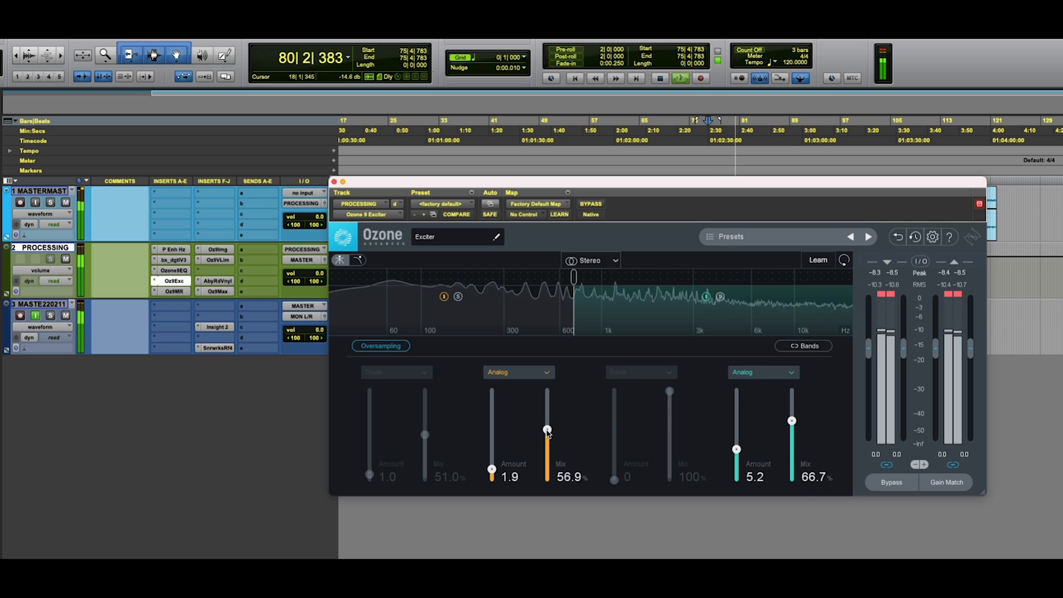
{"action": "left_click_drag", "start_coordinate": [548, 431], "coordinate": [547, 433]}
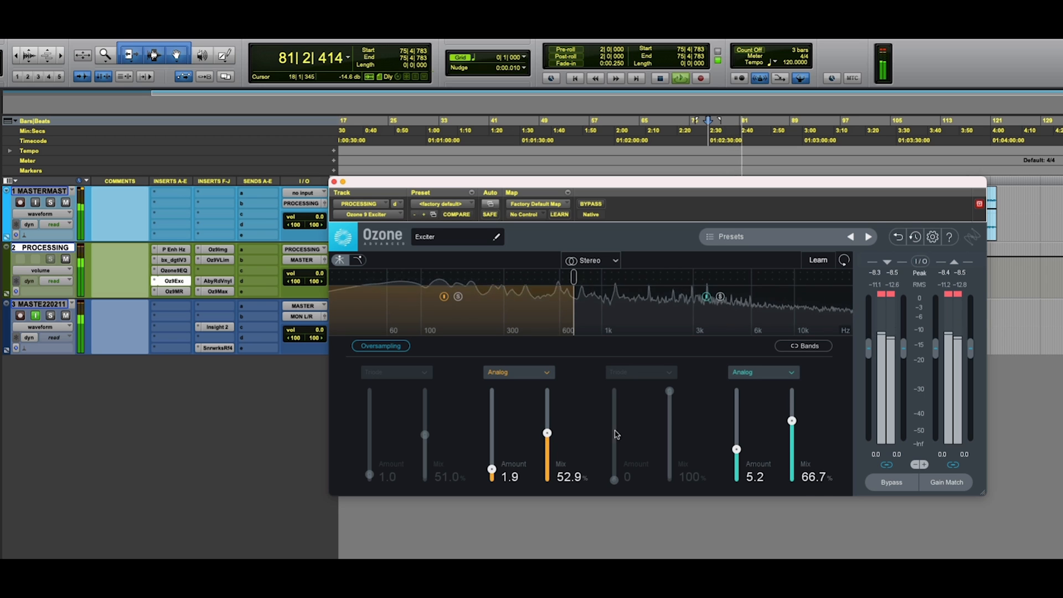
{"action": "left_click_drag", "start_coordinate": [737, 449], "coordinate": [737, 452]}
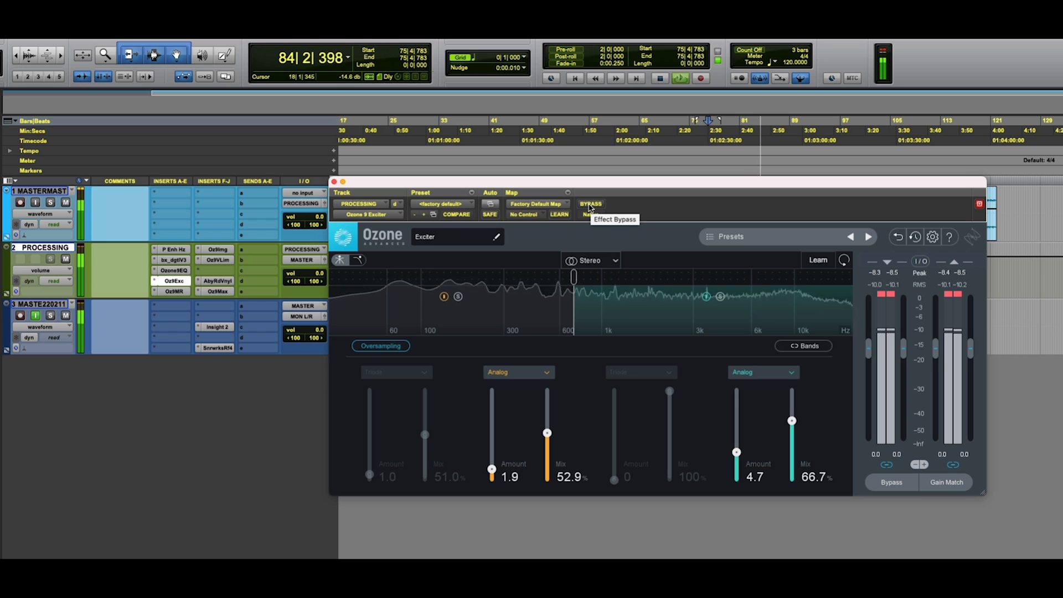
{"action": "left_click", "coordinate": [590, 204]}
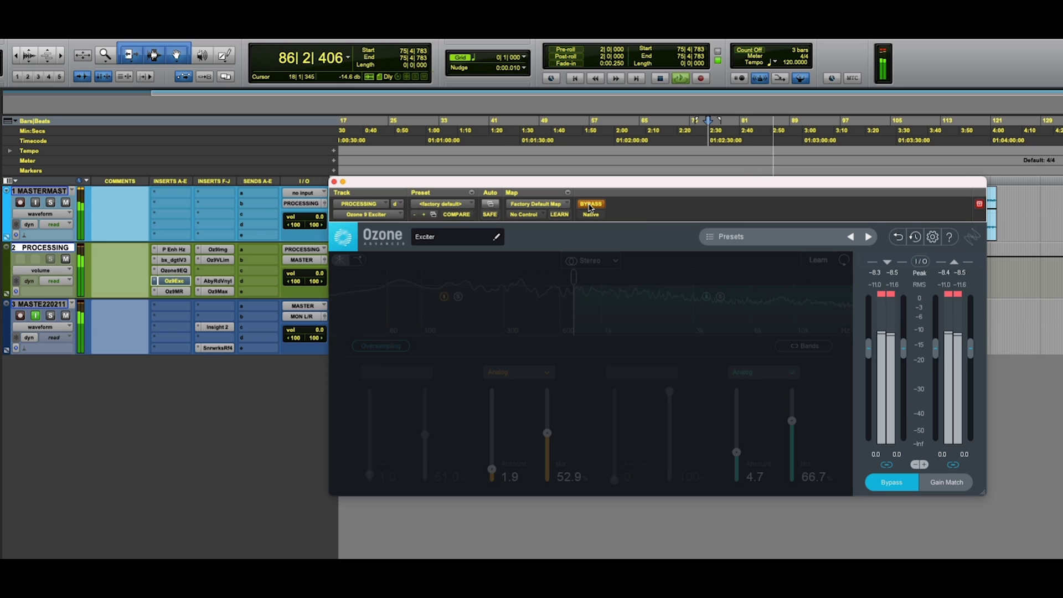
{"action": "left_click", "coordinate": [591, 205]}
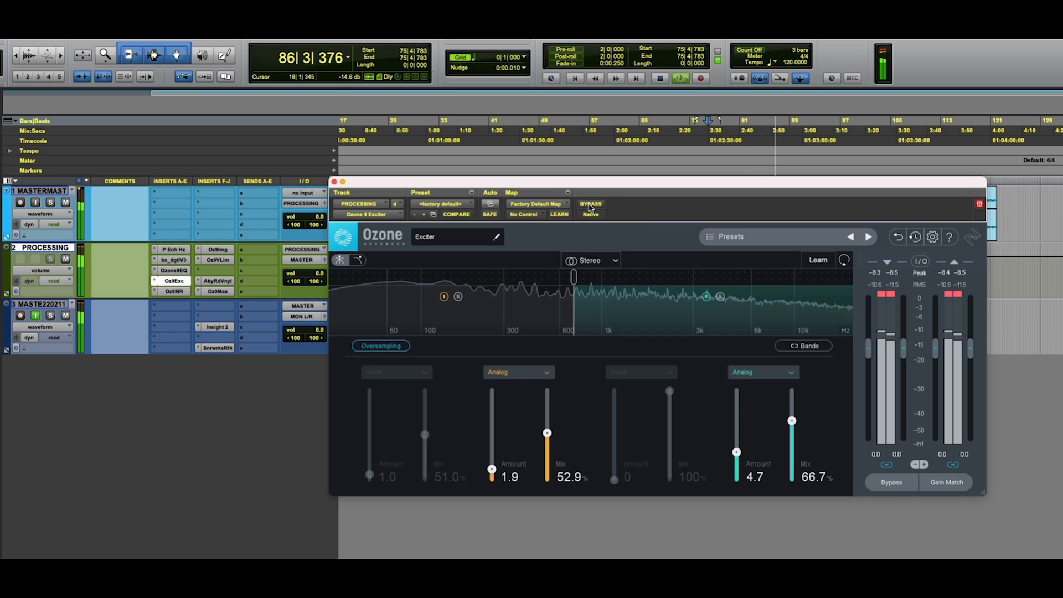
Open the Ozone 9 Equalizer on the PROCESSING track and compare the sound with it bypassed and active.
{"action": "left_click", "coordinate": [172, 272]}
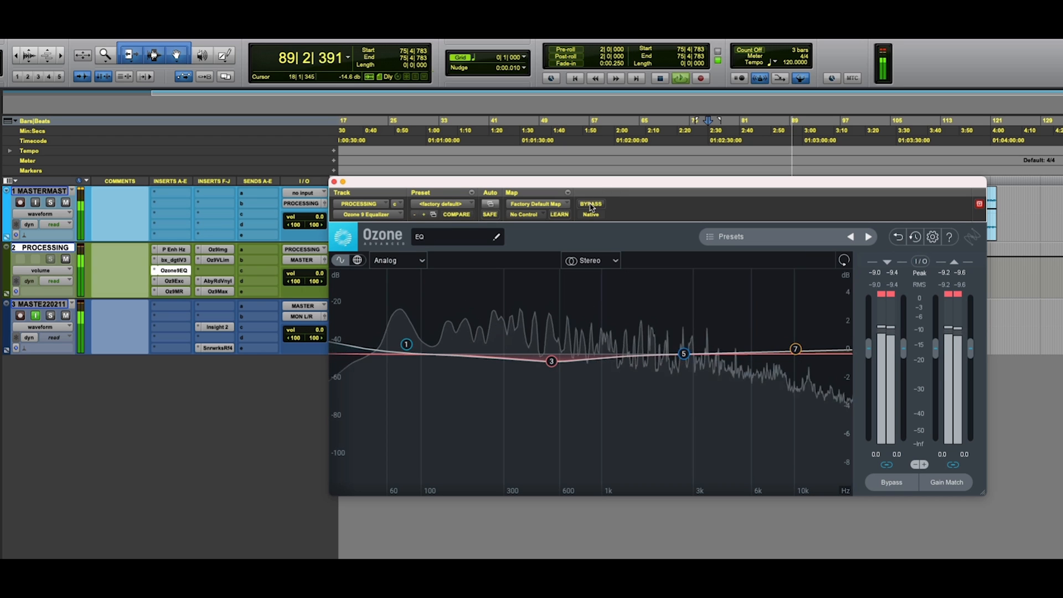
{"action": "left_click", "coordinate": [590, 205]}
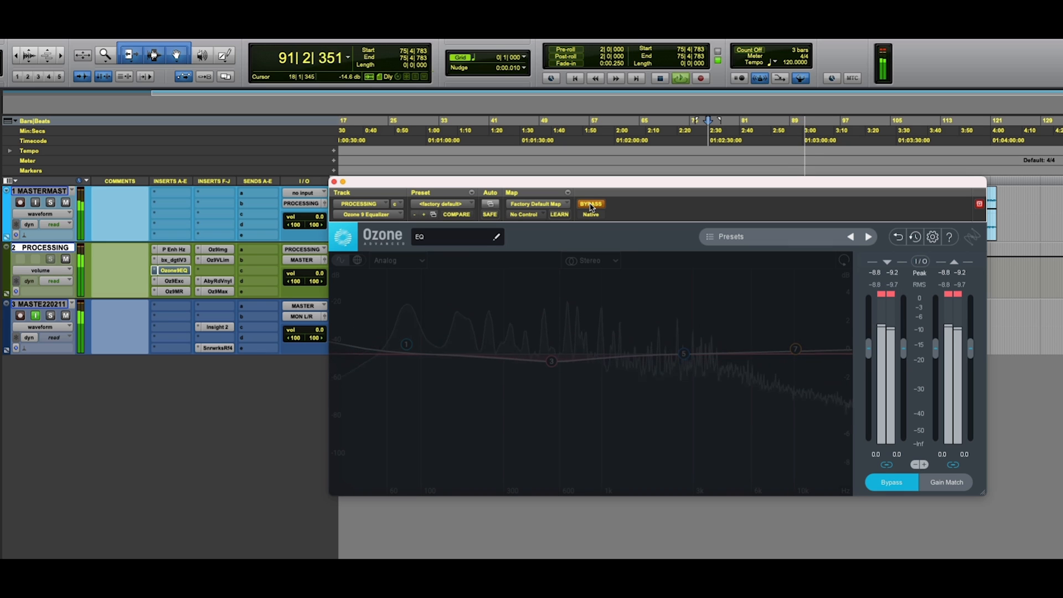
{"action": "left_click", "coordinate": [590, 205]}
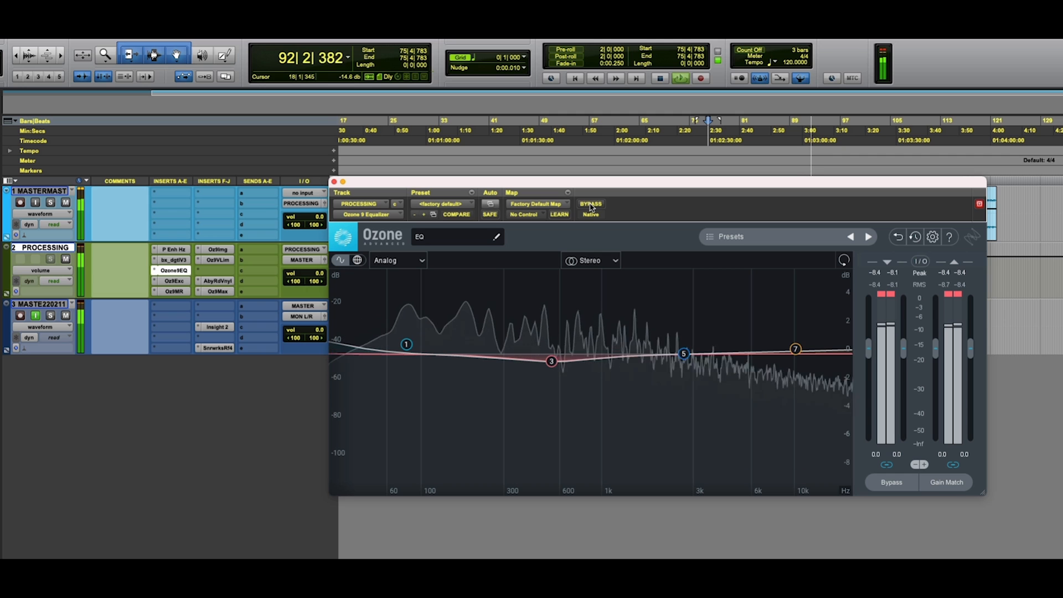
Open the bx_digital V3 equalizer on the PROCESSING track and compare its bypassed and active sound during playback.
{"action": "left_click", "coordinate": [186, 259]}
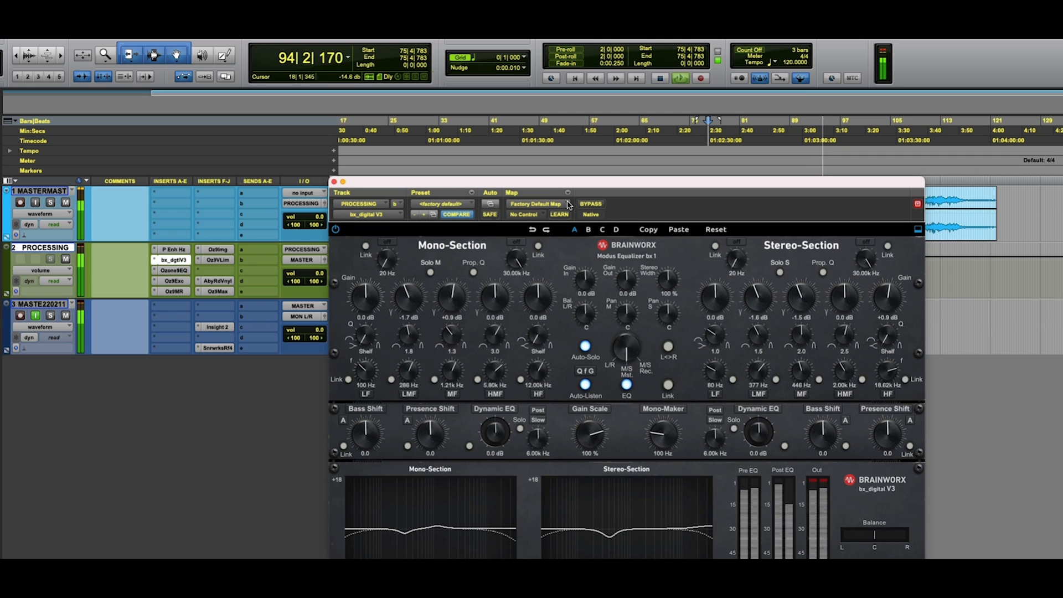
{"action": "left_click", "coordinate": [590, 205]}
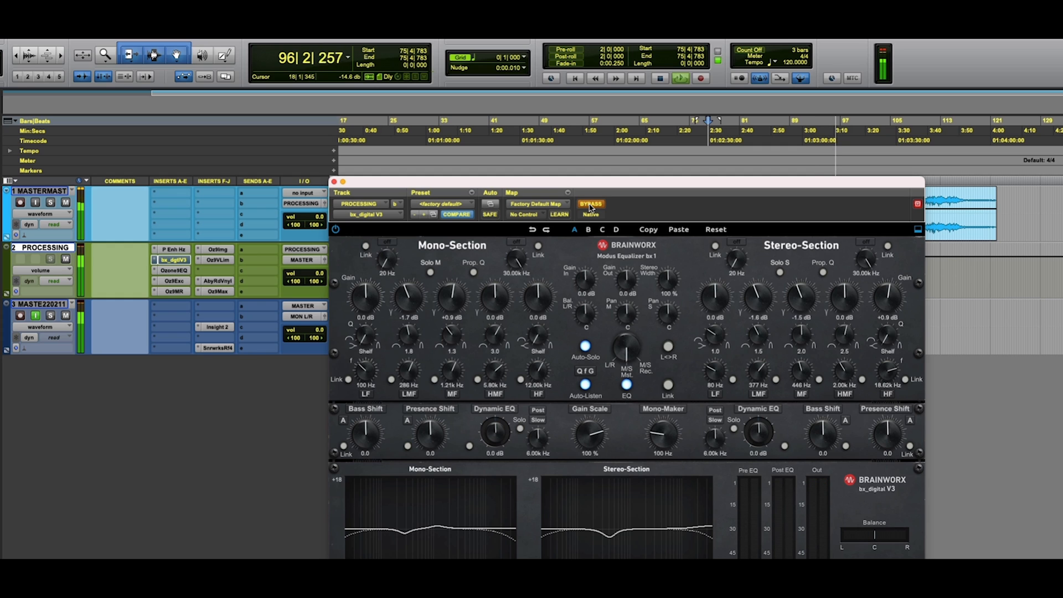
{"action": "left_click", "coordinate": [590, 205]}
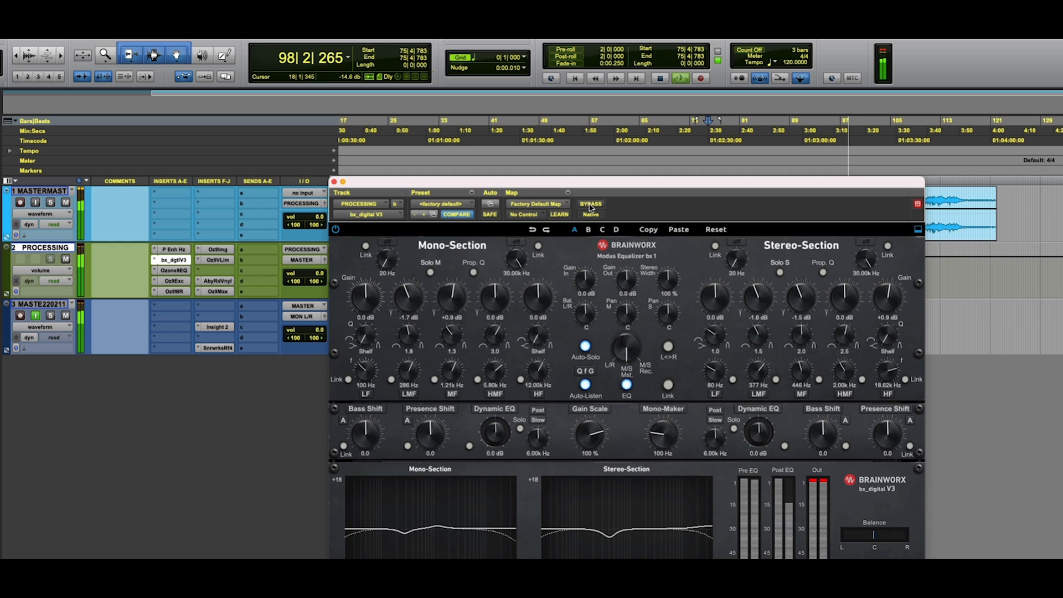
{"action": "left_click", "coordinate": [590, 204]}
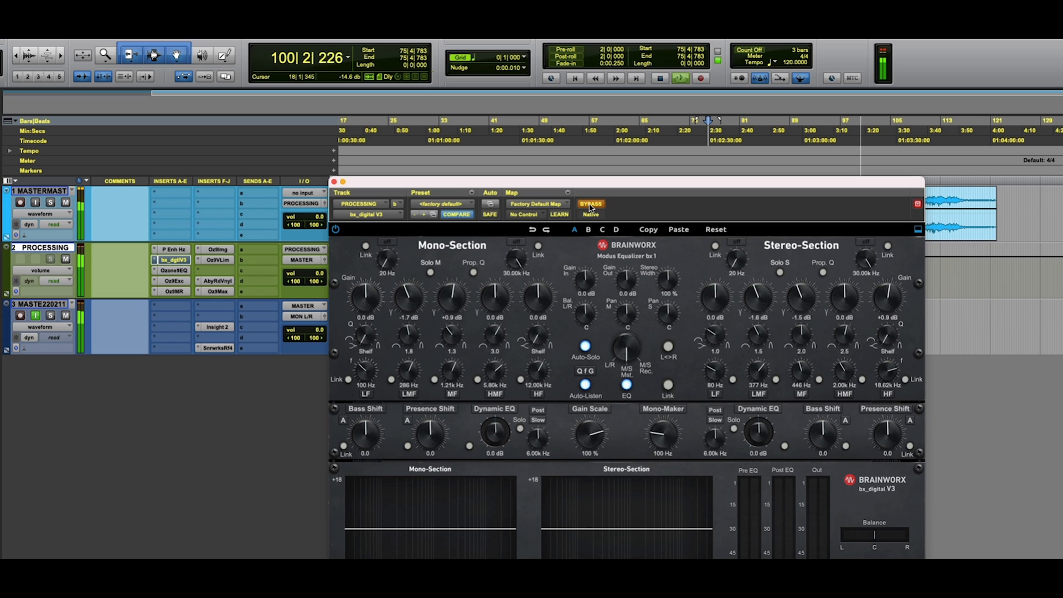
{"action": "left_click", "coordinate": [590, 206]}
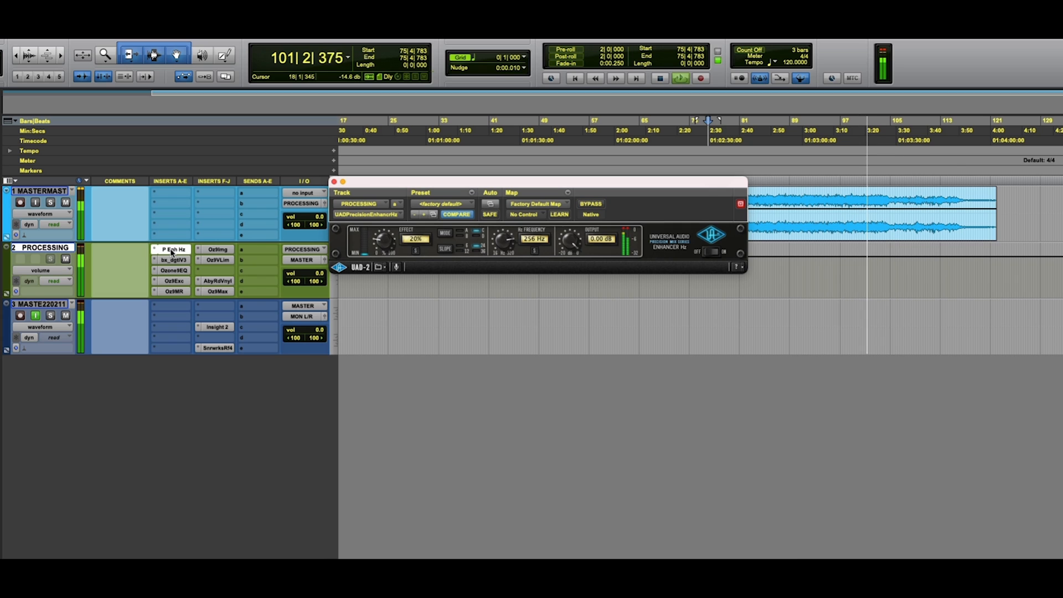
Open the UAD Precision Enhancer Hz, compare the sound with it bypassed and active, and close its window.
{"action": "left_click", "coordinate": [171, 249]}
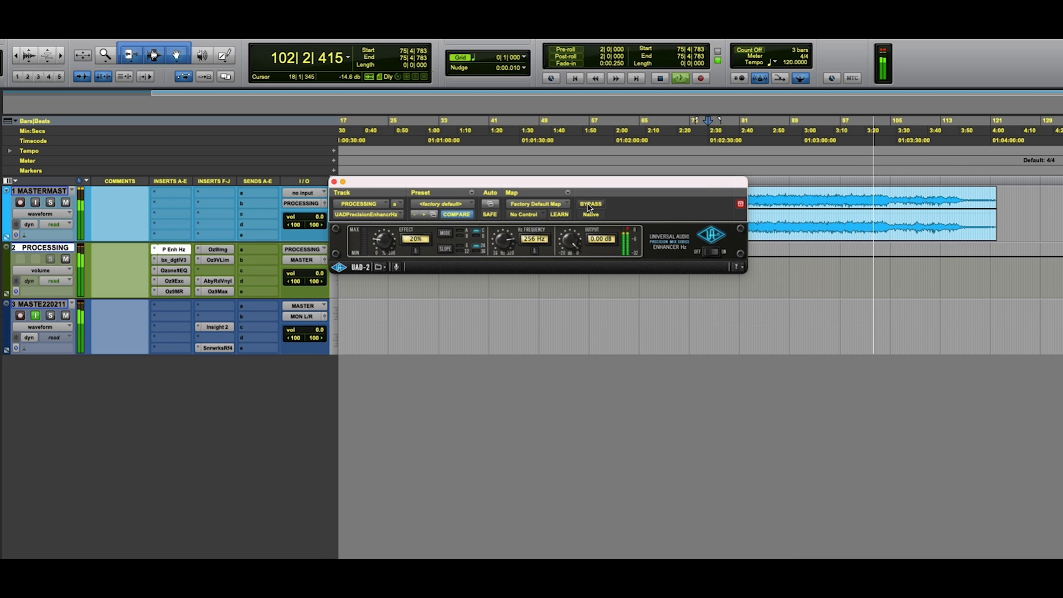
{"action": "left_click", "coordinate": [589, 205]}
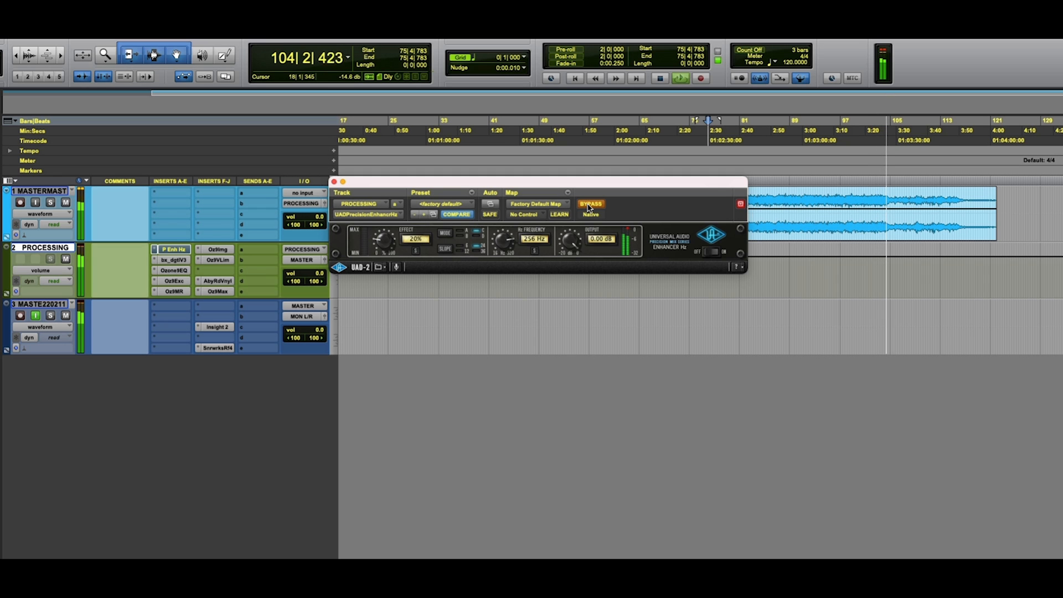
{"action": "left_click", "coordinate": [589, 206]}
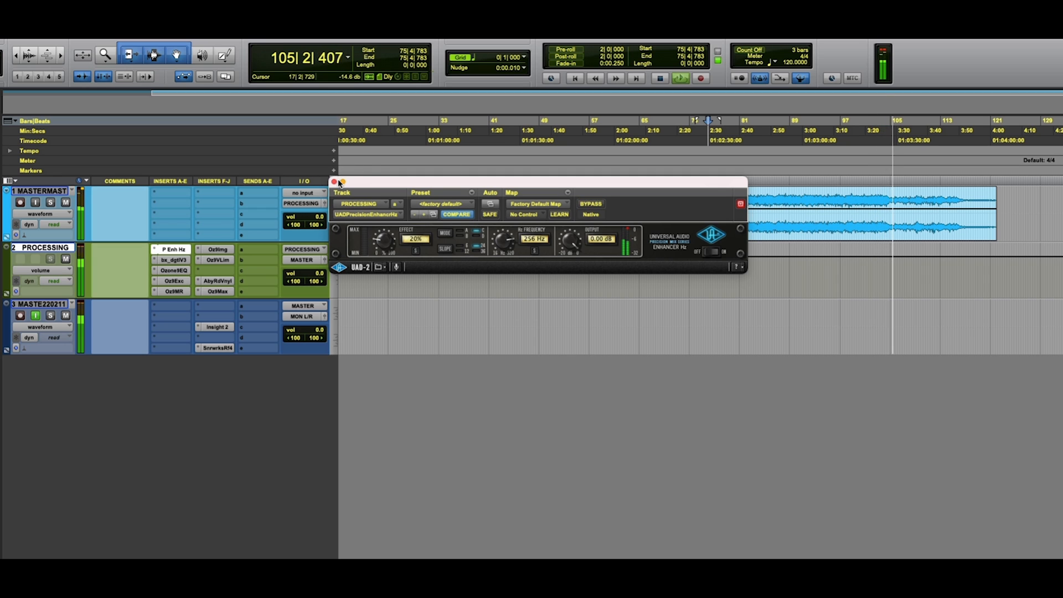
{"action": "left_click", "coordinate": [334, 182]}
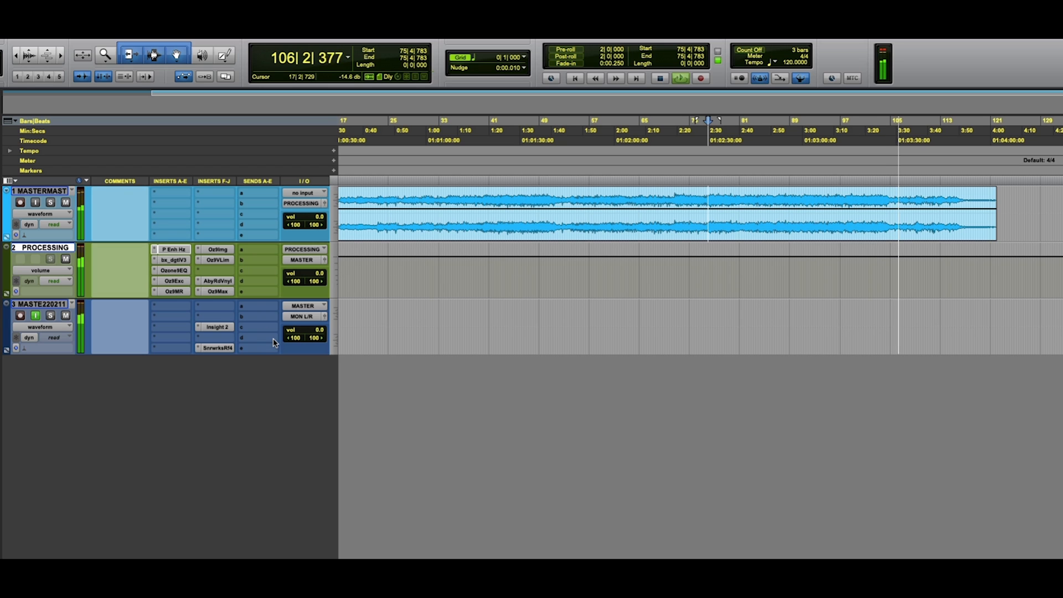
Open the Insight 2 meter on the master track clear of the waveform and place the play position at bar 40 to check loudness.
{"action": "left_click", "coordinate": [217, 328]}
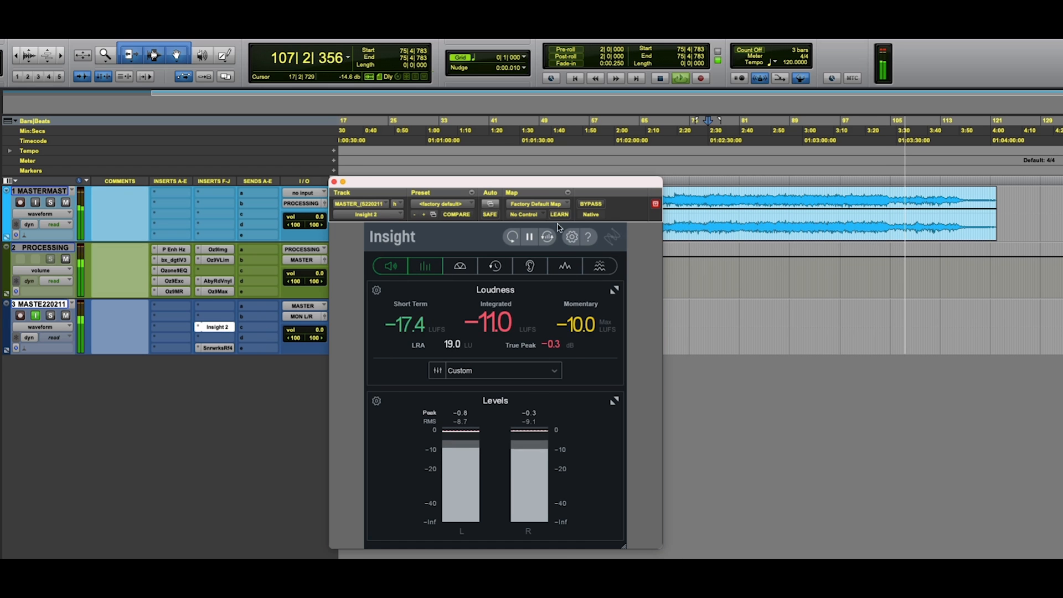
{"action": "left_click_drag", "start_coordinate": [558, 186], "coordinate": [752, 245]}
{"action": "left_click", "coordinate": [484, 199]}
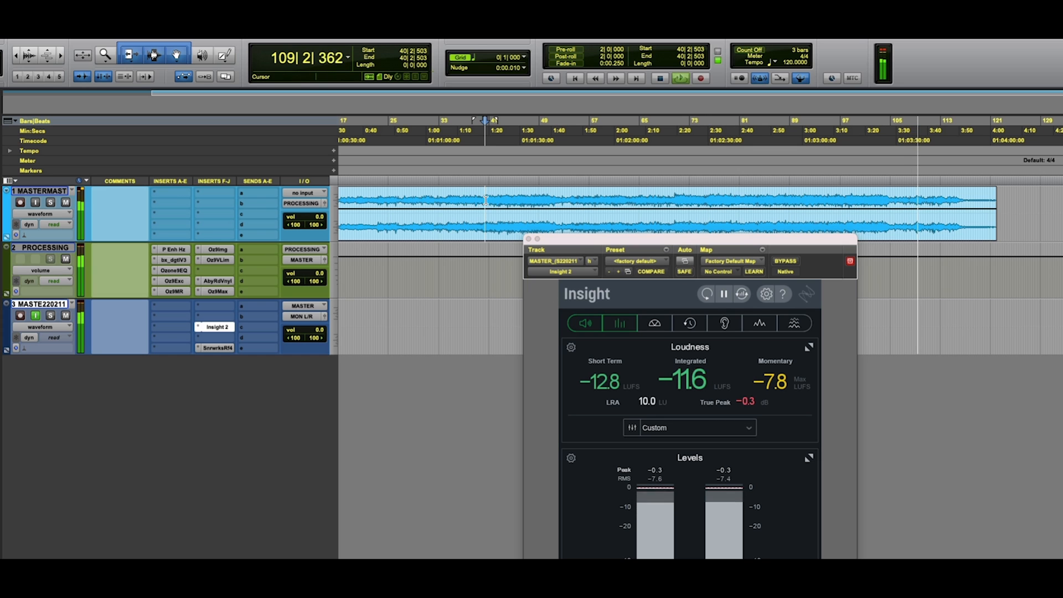
Open the Ozone 9 Maximizer on the PROCESSING track and set its threshold to -1.9 dB while replaying from bar 40.
{"action": "left_click", "coordinate": [225, 292]}
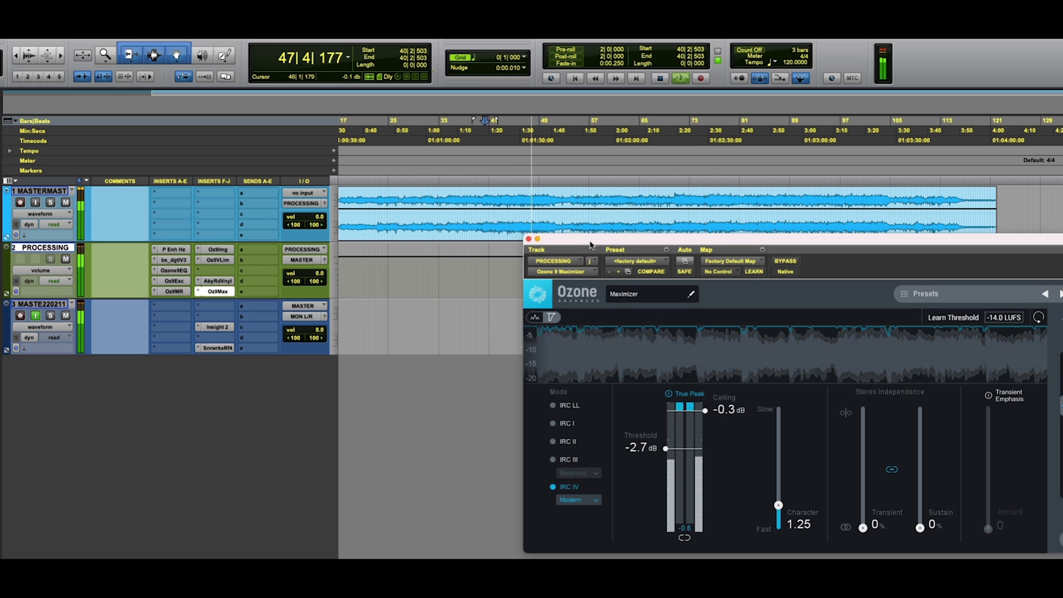
{"action": "left_click_drag", "start_coordinate": [591, 247], "coordinate": [430, 270]}
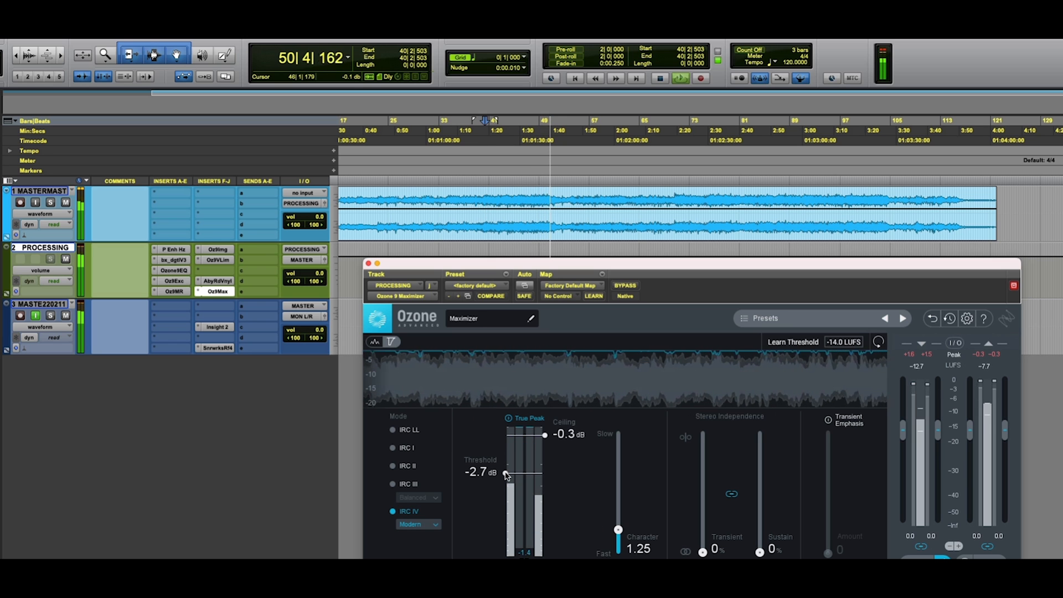
{"action": "left_click_drag", "start_coordinate": [506, 475], "coordinate": [505, 468]}
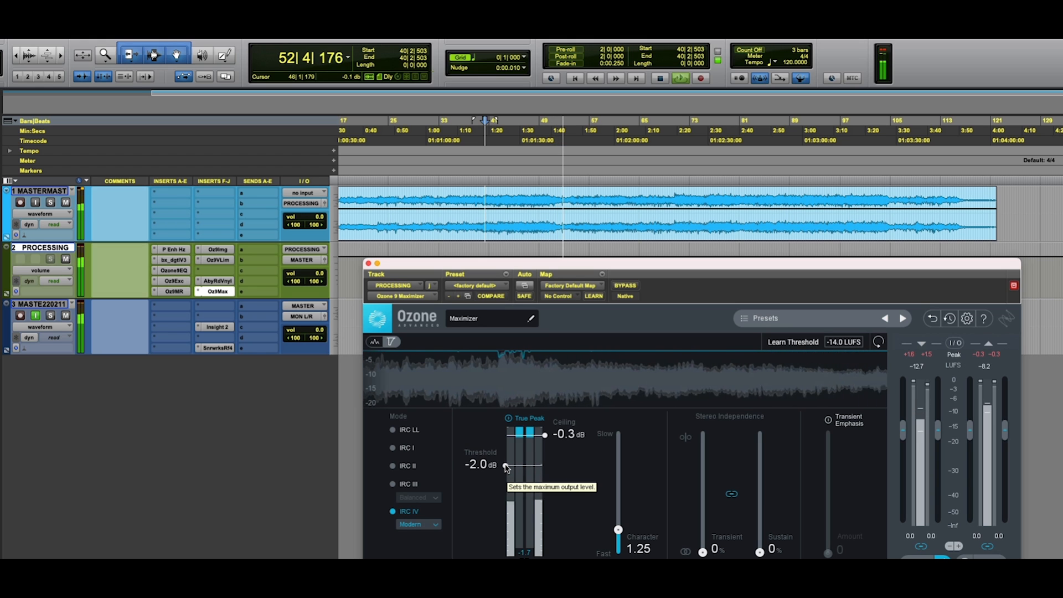
{"action": "key", "text": "space"}
{"action": "key", "text": "space"}
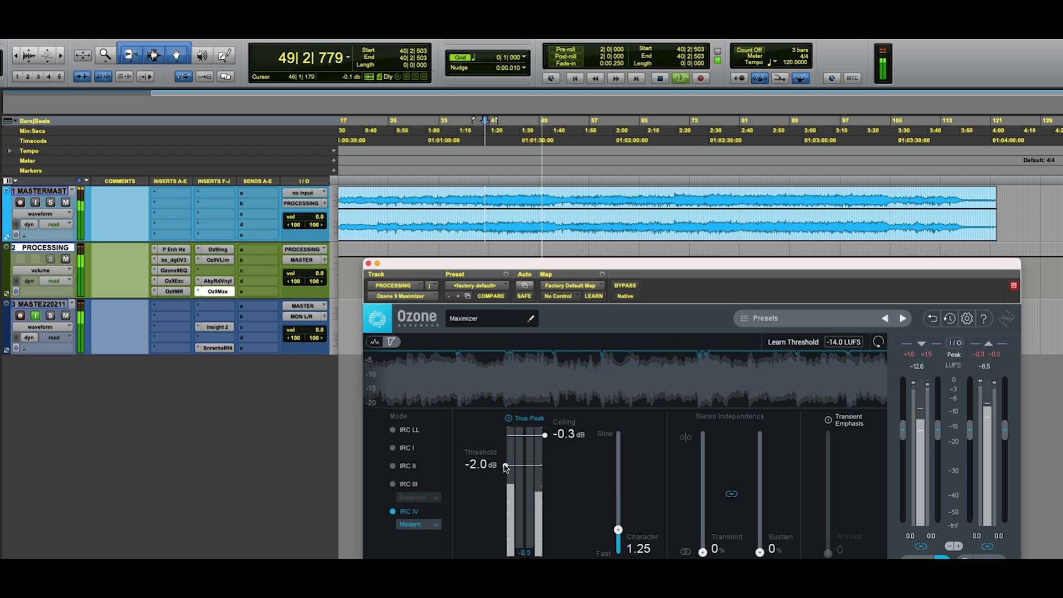
{"action": "left_click_drag", "start_coordinate": [504, 464], "coordinate": [504, 463]}
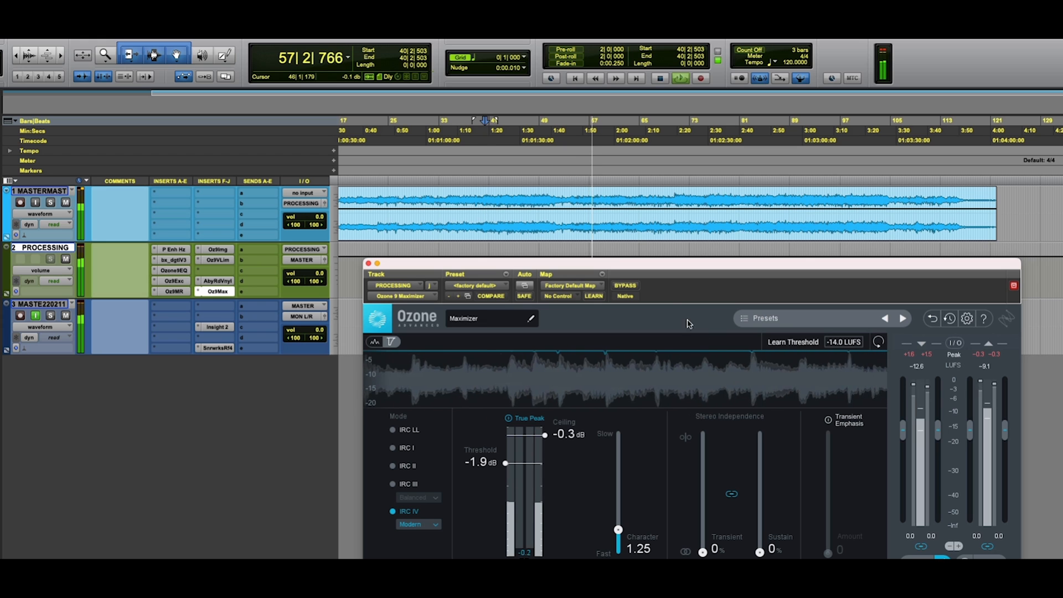
Compare the mix with the Maximizer bypassed and active, stop playback, and close the plug-in.
{"action": "left_click", "coordinate": [624, 286]}
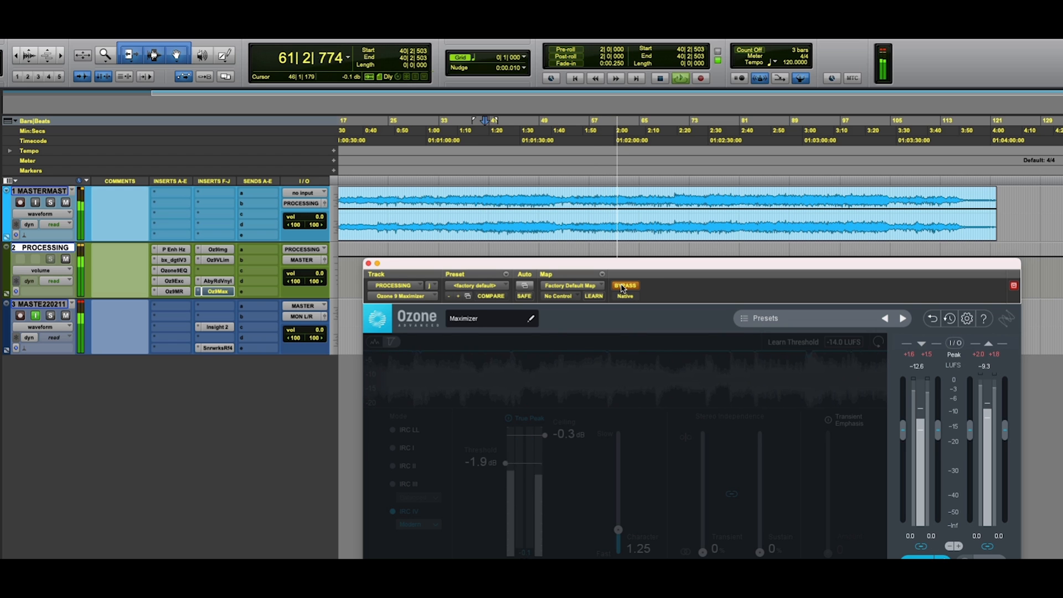
{"action": "left_click", "coordinate": [622, 286]}
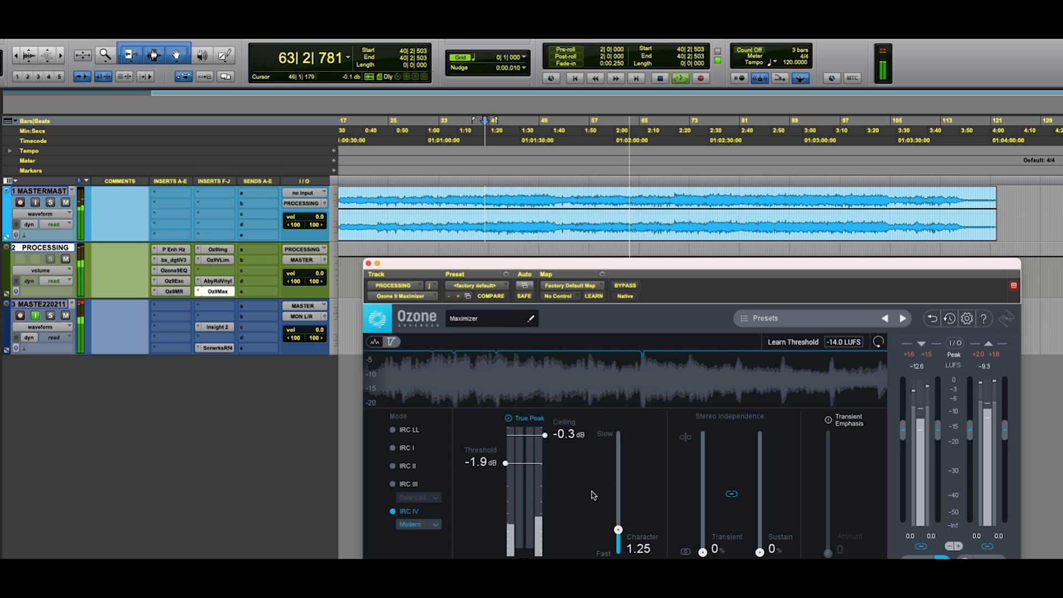
{"action": "key", "text": "space"}
{"action": "left_click", "coordinate": [368, 263]}
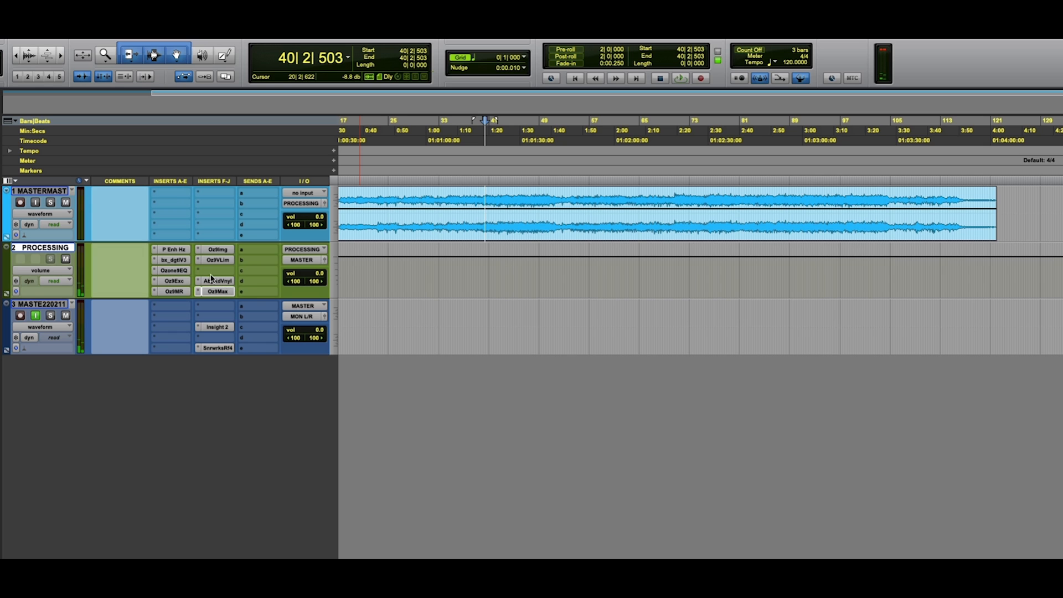
Open the Abbey Road Vinyl plug-in on the PROCESSING track to review its settings, and close it.
{"action": "left_click", "coordinate": [215, 282]}
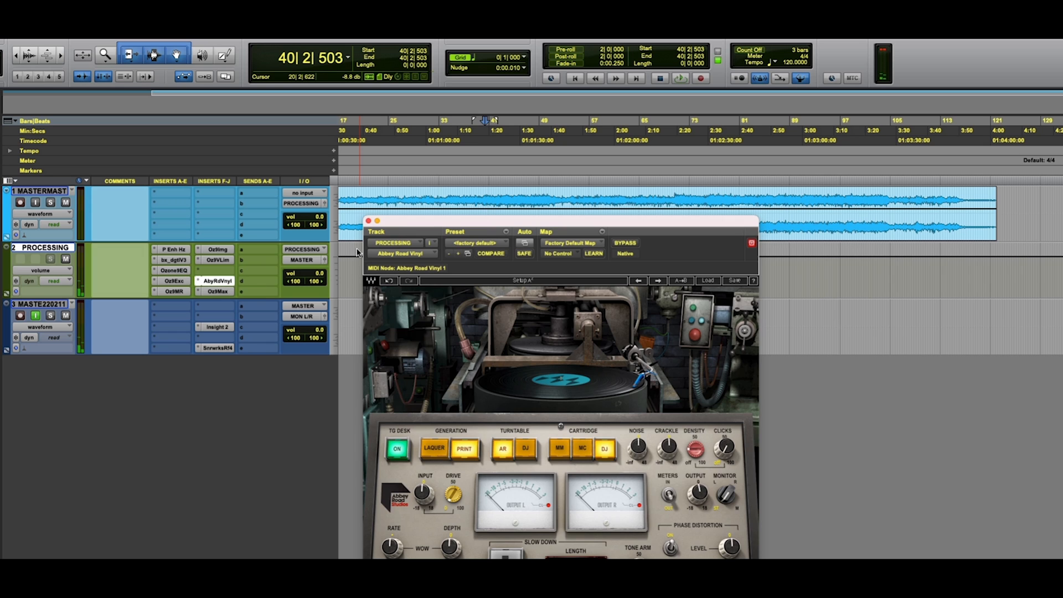
{"action": "left_click_drag", "start_coordinate": [409, 230], "coordinate": [412, 205]}
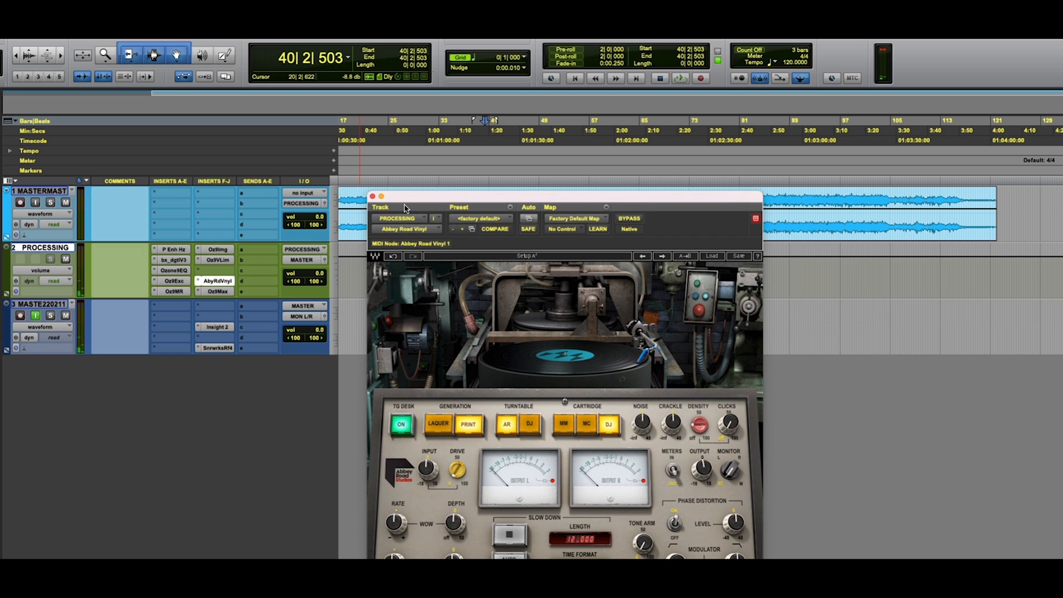
{"action": "left_click", "coordinate": [372, 196]}
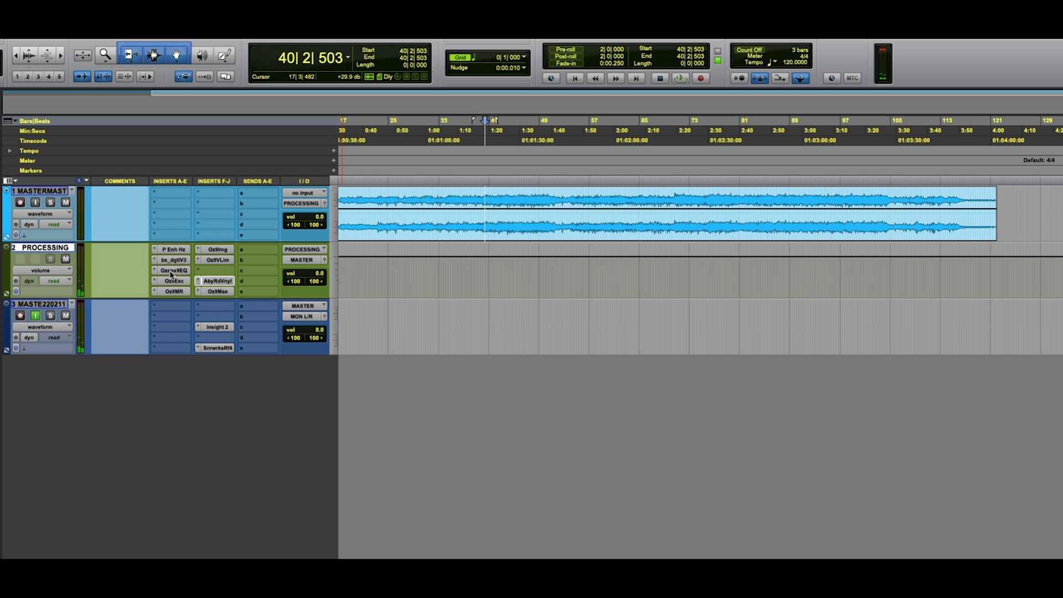
Open the Ozone 9 Vintage Limiter on the PROCESSING track to review its mode and threshold, and close it.
{"action": "left_click", "coordinate": [212, 264]}
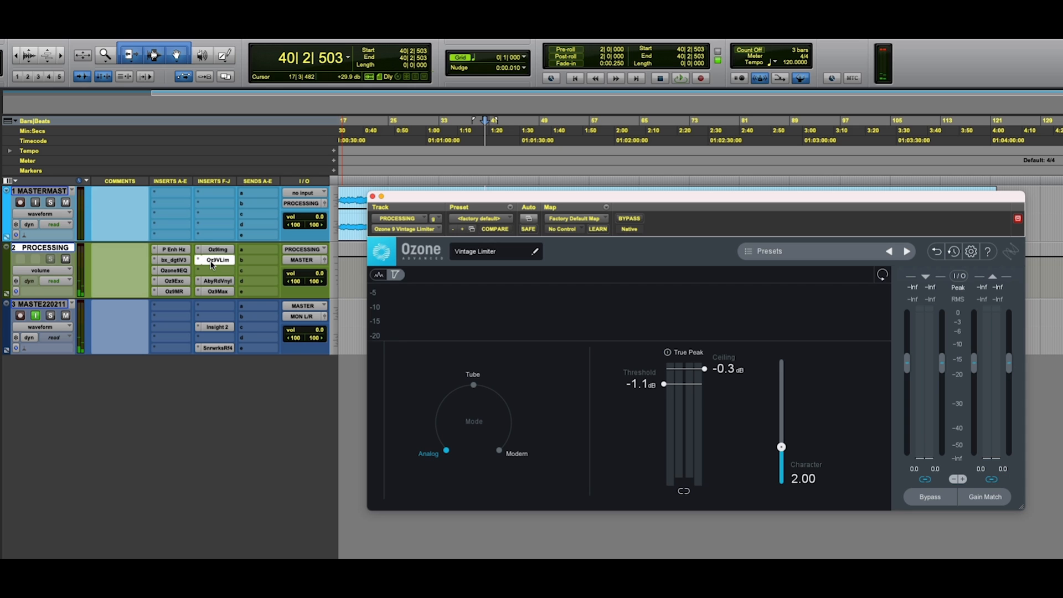
{"action": "left_click_drag", "start_coordinate": [459, 203], "coordinate": [448, 218]}
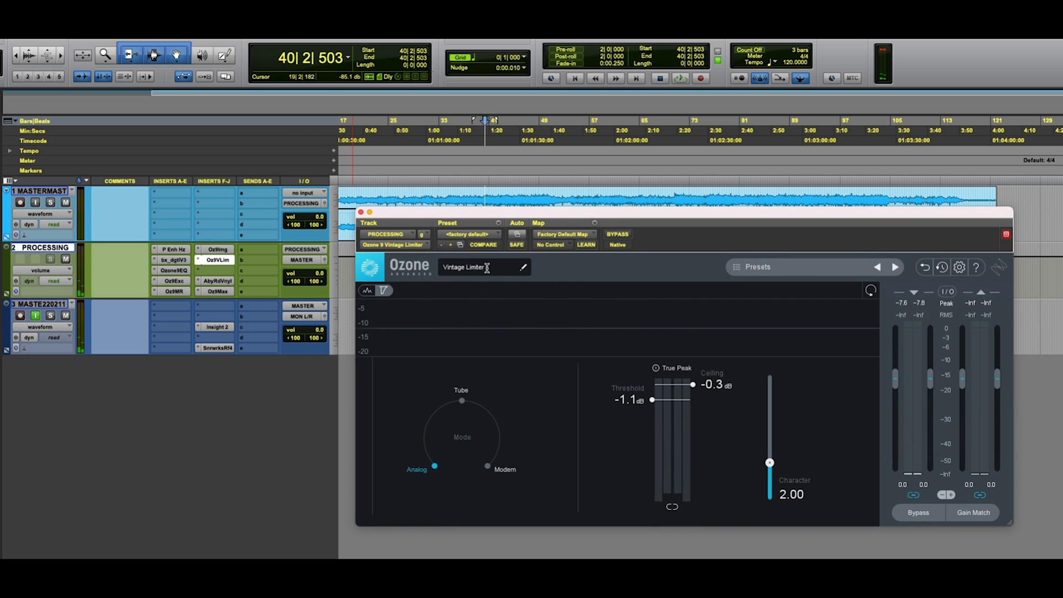
{"action": "left_click", "coordinate": [361, 212]}
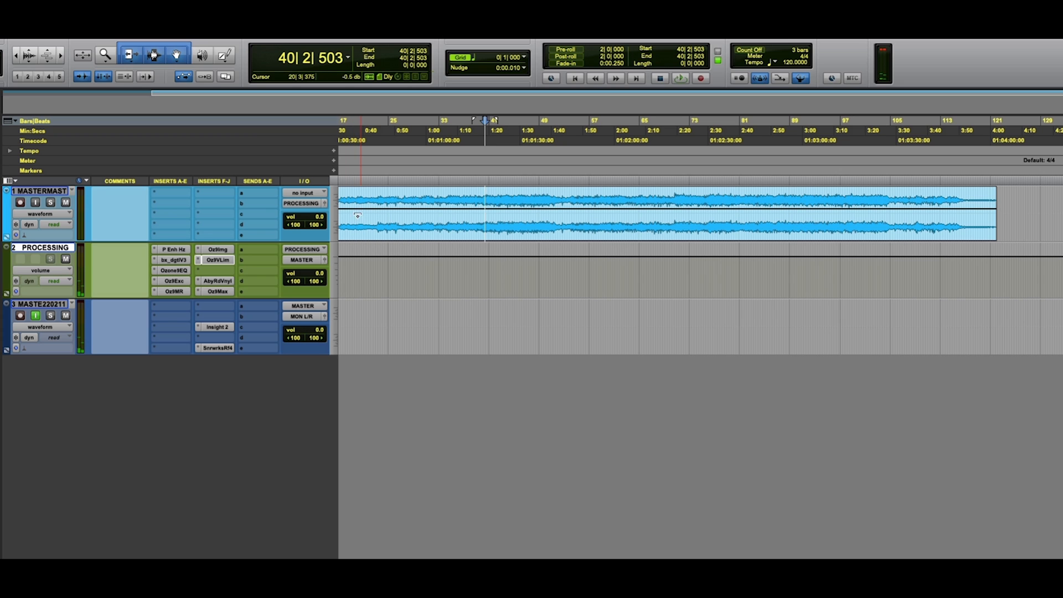